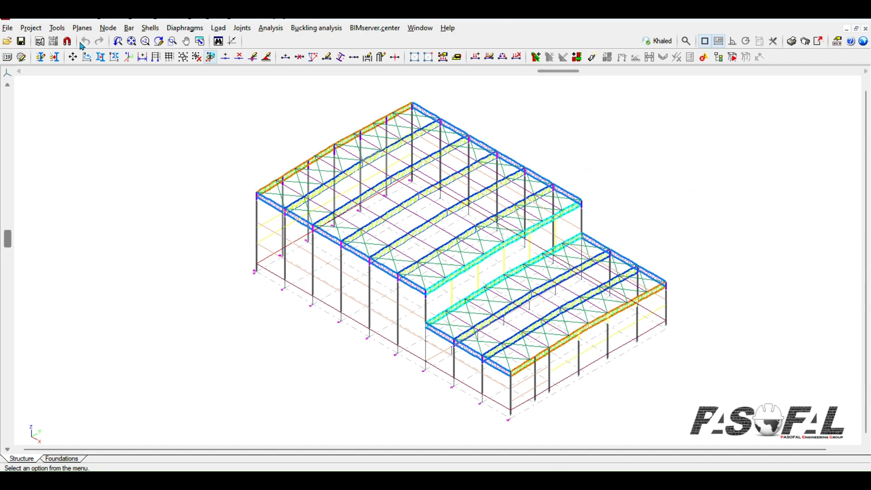
# Step: Open the 3D view of the complete structure and examine its columns, roof trusses and bracing up close
pyautogui.click(57, 27)
pyautogui.moveTo(231, 249)
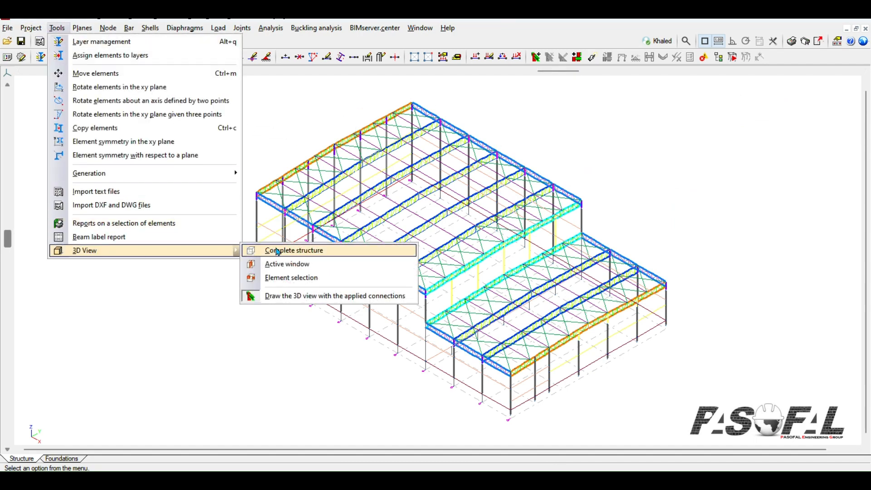
pyautogui.click(283, 249)
pyautogui.scroll(6, 337, 243)
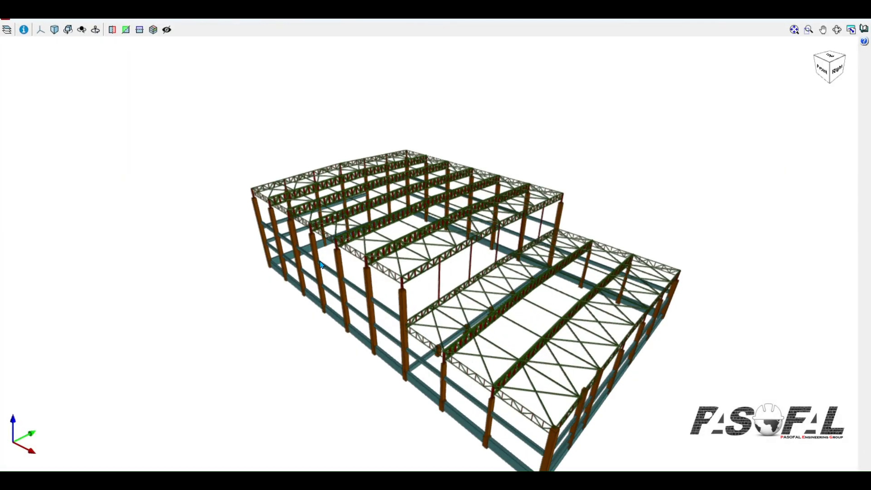
pyautogui.scroll(2, 349, 248)
pyautogui.scroll(4, 285, 219)
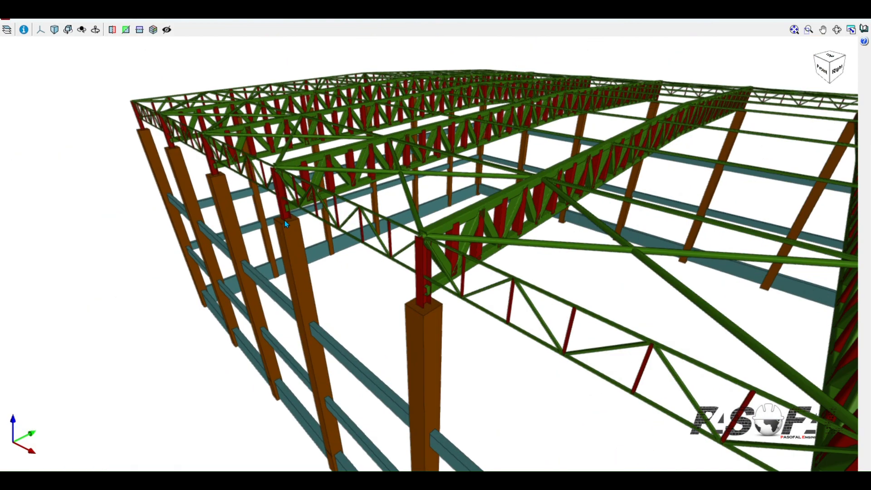
pyautogui.keyDown('shift'); pyautogui.moveTo(285, 219); pyautogui.dragTo(289, 231, button='middle'); pyautogui.keyUp('shift')
pyautogui.scroll(-5, 290, 230)
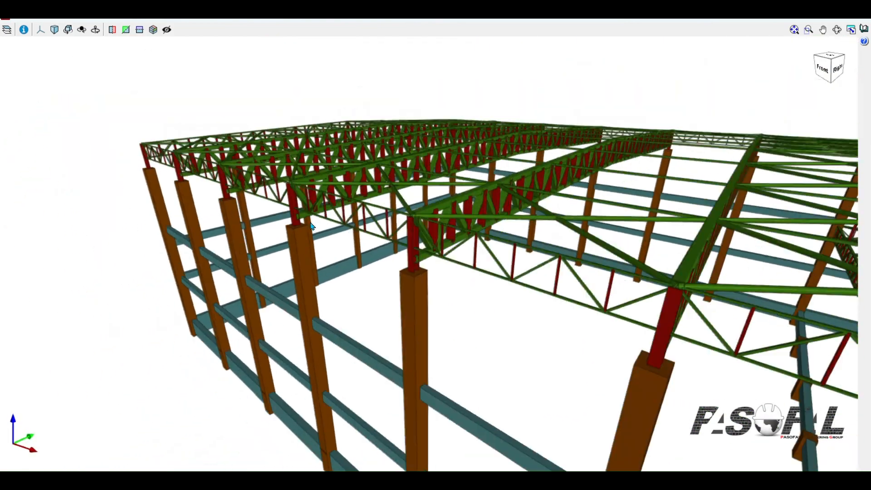
pyautogui.scroll(6, 313, 201)
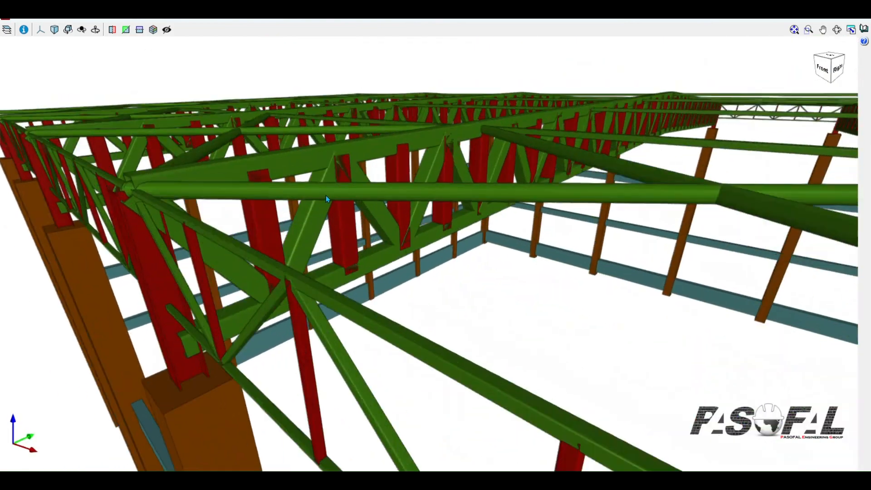
pyautogui.moveTo(325, 195)
pyautogui.keyDown('shift'); pyautogui.mouseDown(button='middle')
pyautogui.moveTo(366, 197)
pyautogui.moveTo(335, 231)
pyautogui.moveTo(372, 196)
pyautogui.moveTo(413, 194)
pyautogui.moveTo(332, 200)
pyautogui.mouseUp(button='middle'); pyautogui.keyUp('shift')
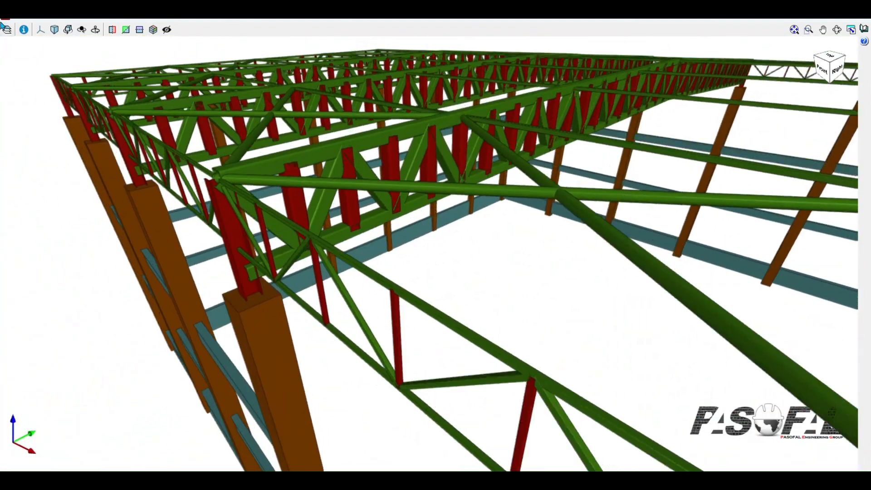
# Step: Render the 3D model with its real materials and examine the concrete columns and steel truss connections
pyautogui.click(7, 29)
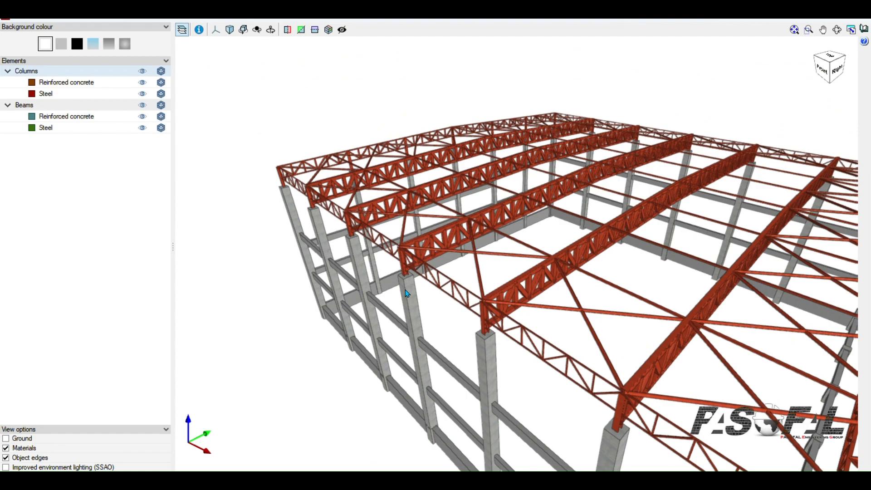
pyautogui.keyDown('shift'); pyautogui.moveTo(407, 293); pyautogui.dragTo(396, 252, button='middle'); pyautogui.keyUp('shift')
pyautogui.scroll(5, 350, 356)
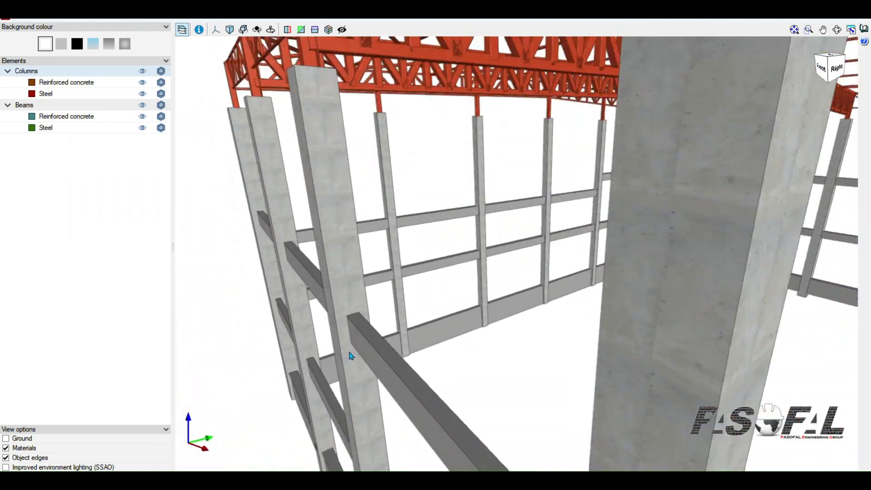
pyautogui.keyDown('shift'); pyautogui.moveTo(350, 356); pyautogui.dragTo(458, 288, button='middle'); pyautogui.keyUp('shift')
pyautogui.scroll(6, 534, 150)
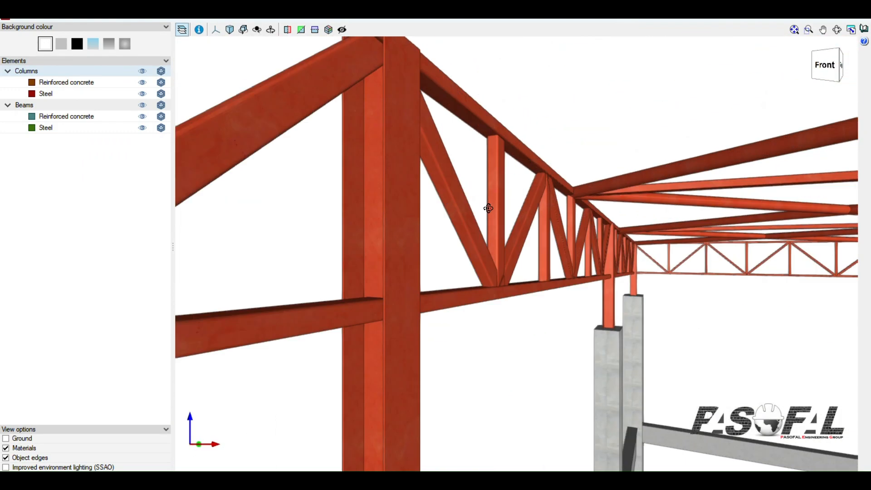
pyautogui.keyDown('shift'); pyautogui.moveTo(488, 208); pyautogui.dragTo(445, 211, button='middle'); pyautogui.keyUp('shift')
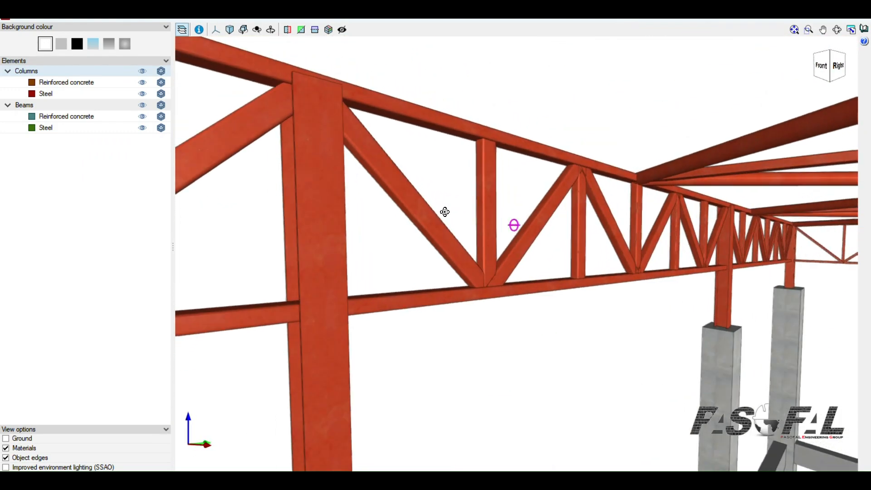
# Step: Check the properties of a truss vertical, the truss top chord and the steel column, and close the 3D view
pyautogui.click(498, 202)
pyautogui.moveTo(270, 130); pyautogui.dragTo(403, 143)
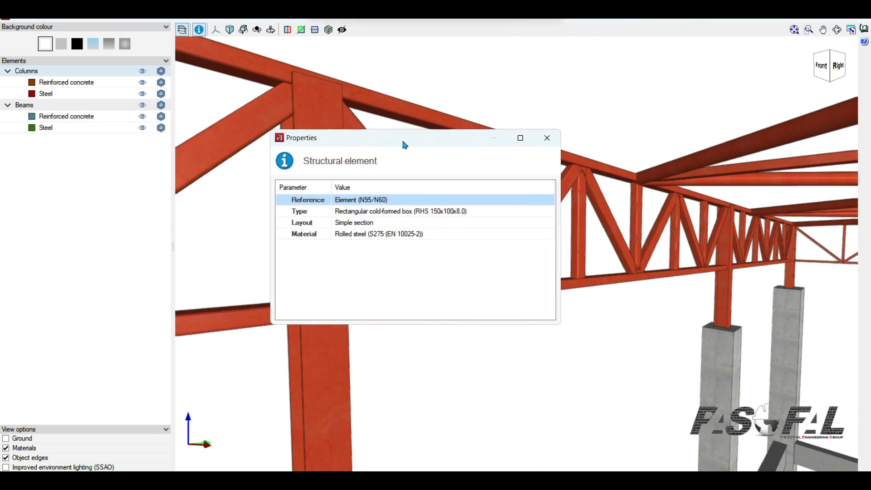
pyautogui.click(546, 138)
pyautogui.click(447, 121)
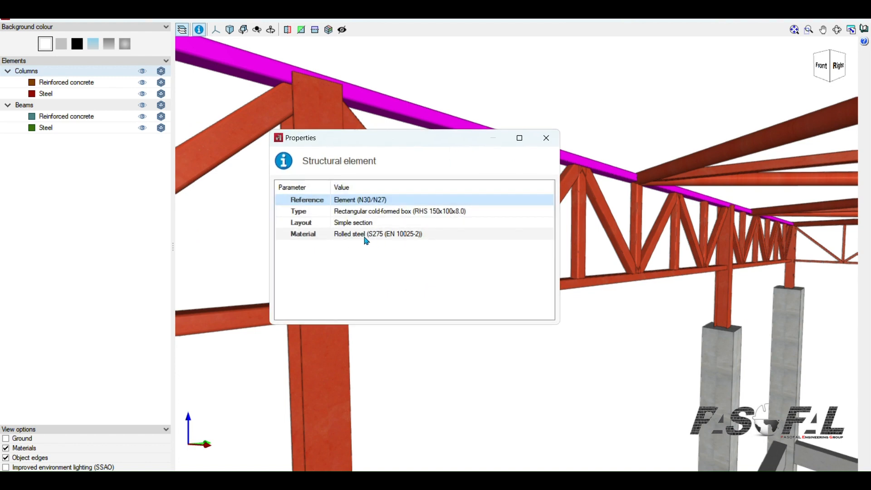
pyautogui.click(546, 138)
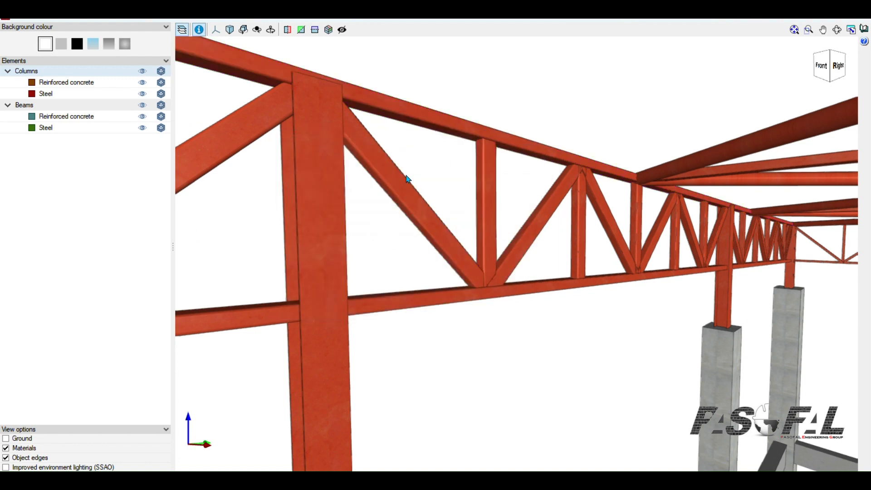
pyautogui.click(314, 208)
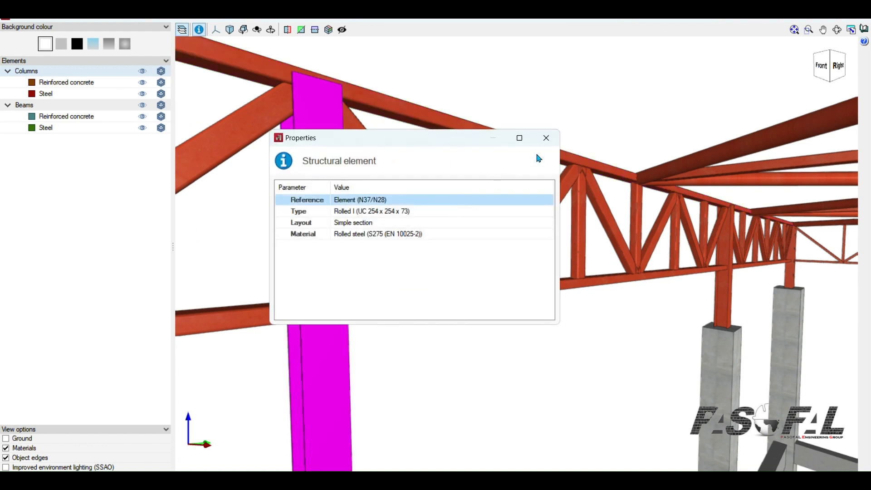
pyautogui.click(546, 138)
pyautogui.scroll(-2, 526, 237)
pyautogui.scroll(-6, 421, 309)
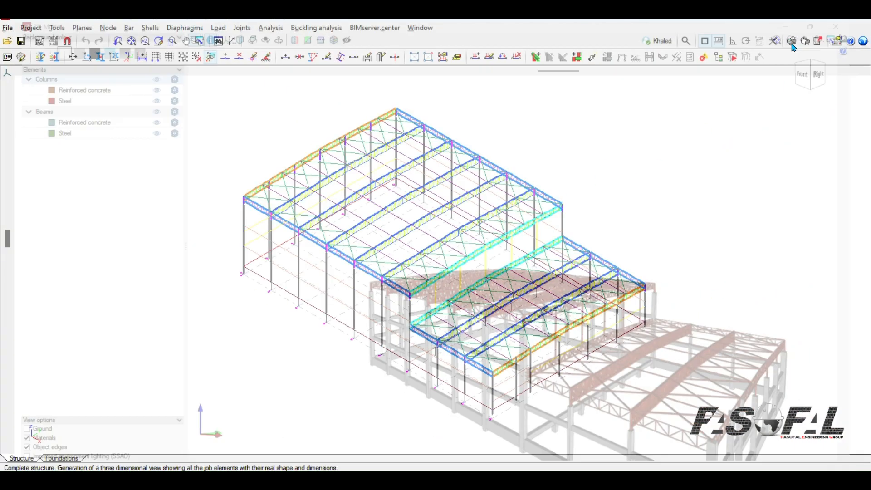
# Step: Make all layers invisible in the layer management
pyautogui.moveTo(322, 321); pyautogui.dragTo(334, 305, button='middle')
pyautogui.scroll(1, 333, 305)
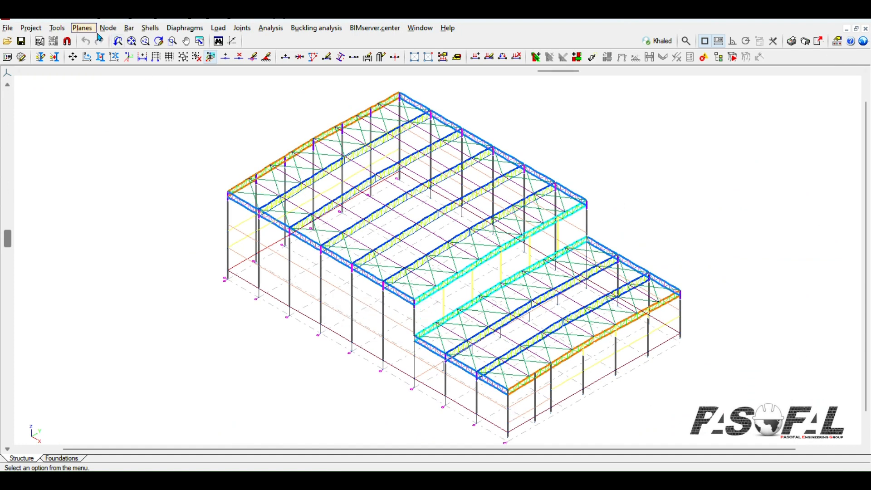
pyautogui.click(67, 32)
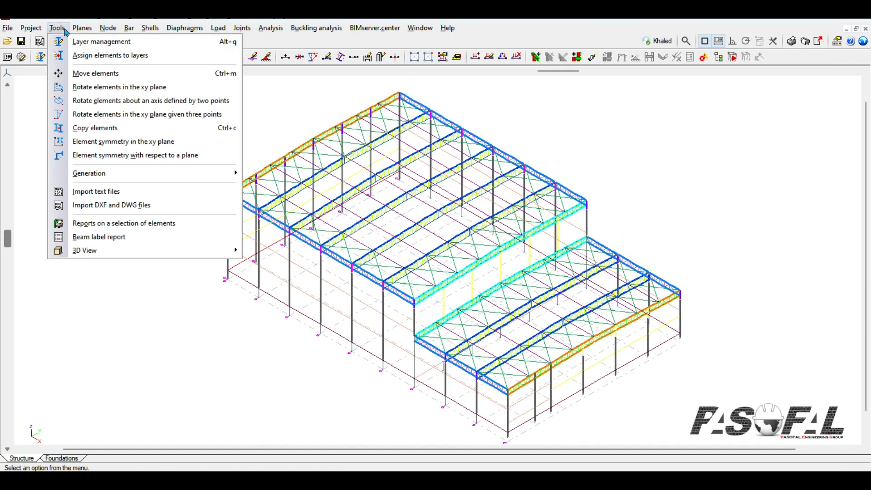
pyautogui.click(87, 43)
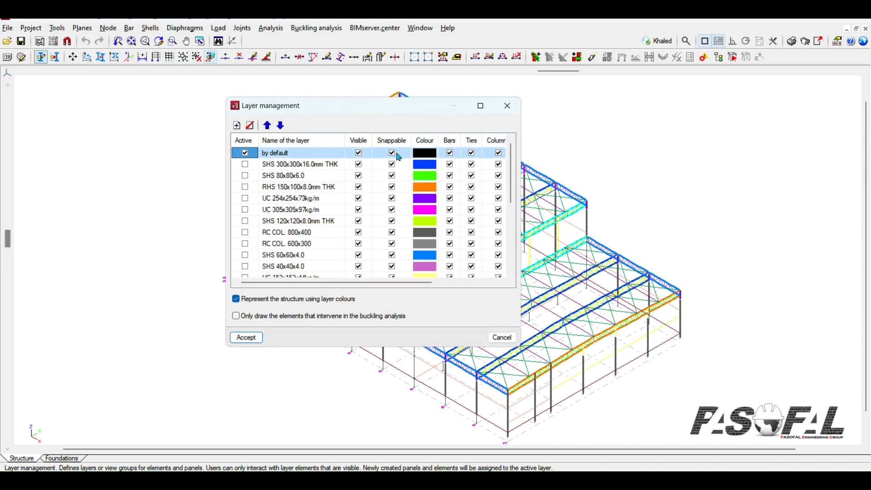
pyautogui.moveTo(388, 112); pyautogui.dragTo(365, 117)
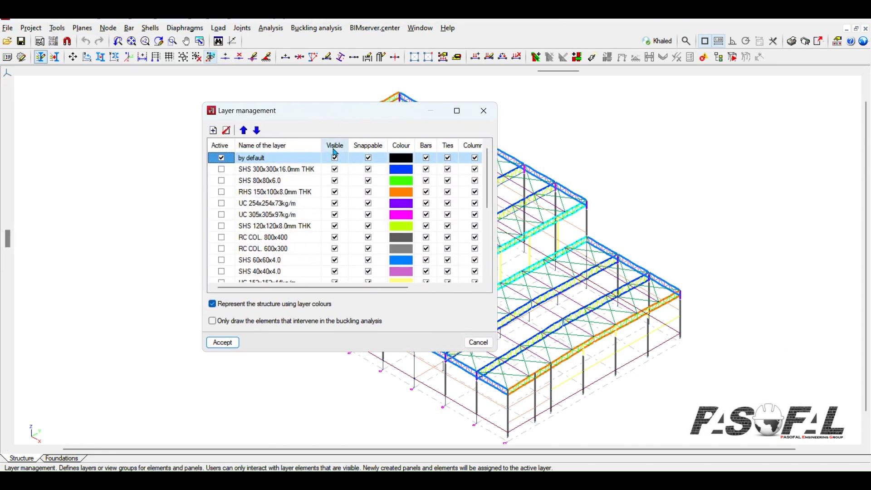
pyautogui.click(335, 146)
pyautogui.click(348, 175)
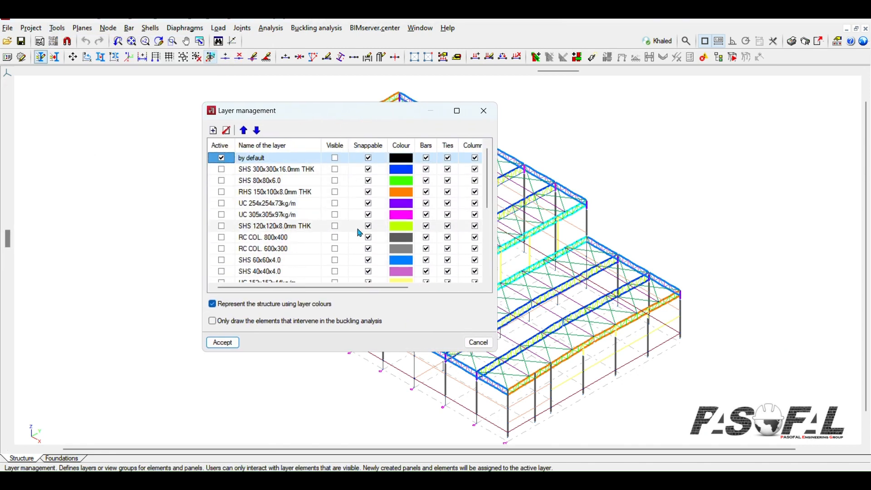
pyautogui.scroll(-3, 356, 231)
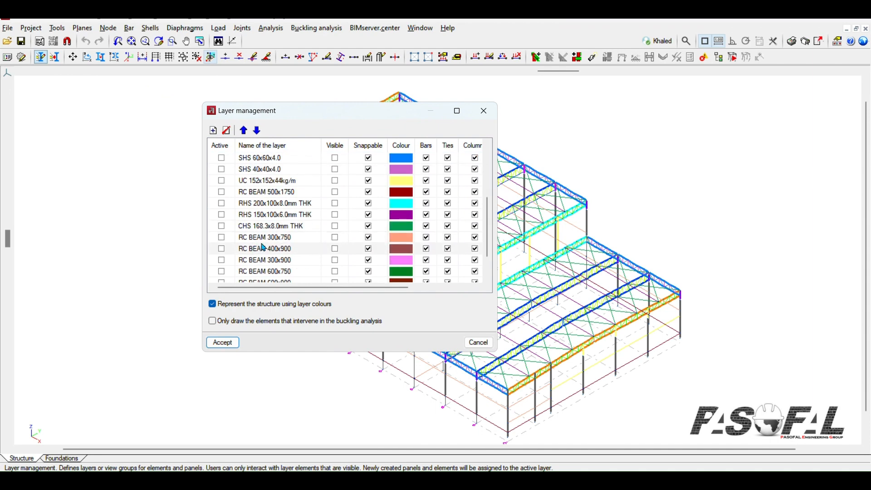
pyautogui.click(338, 147)
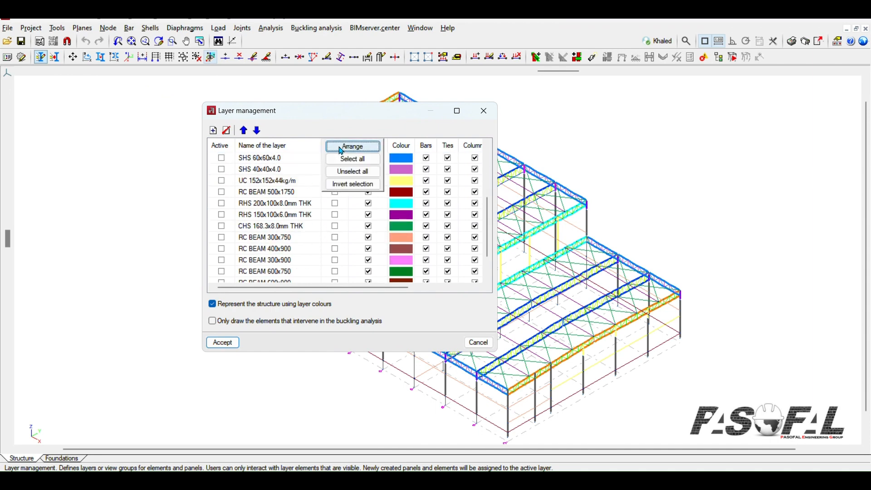
pyautogui.click(355, 177)
pyautogui.scroll(-1, 254, 235)
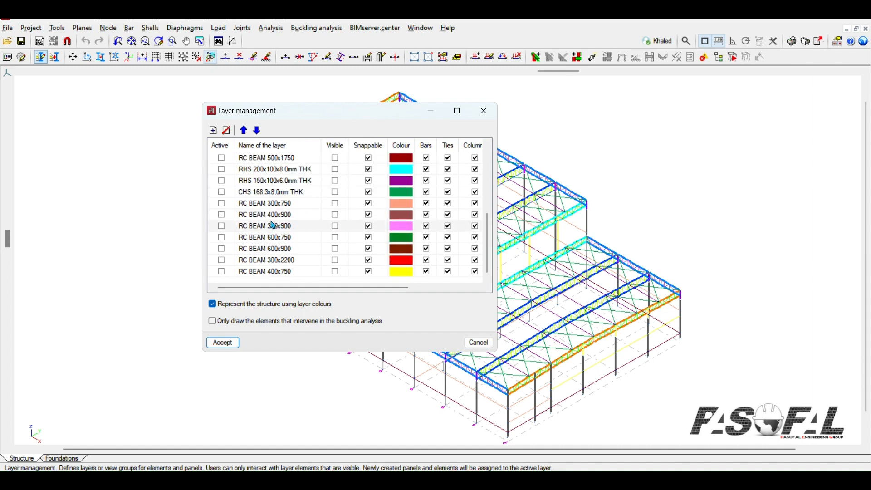
# Step: Make the layers RC BEAM 300x750, 400x900, 300x900, 600x750, 600x900, 300x2200 and 400x750 visible and apply the change despite the hidden active layer
pyautogui.click(335, 203)
pyautogui.click(336, 215)
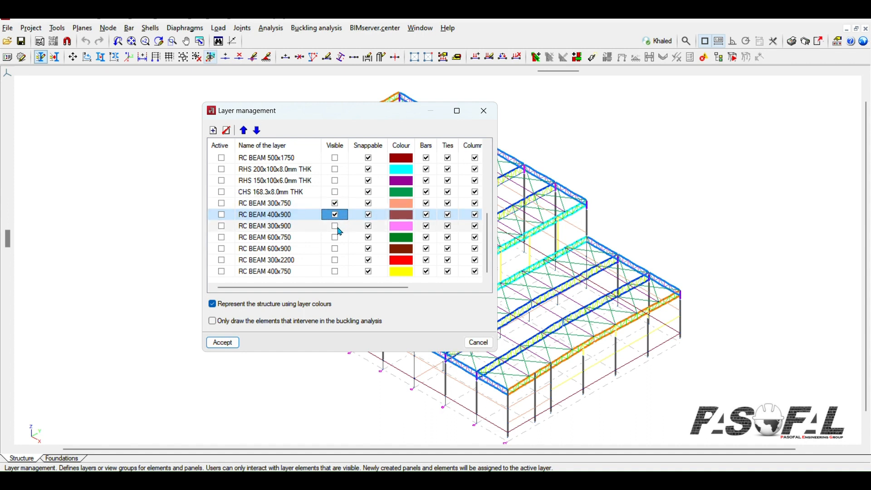
pyautogui.click(337, 226)
pyautogui.click(335, 237)
pyautogui.click(333, 248)
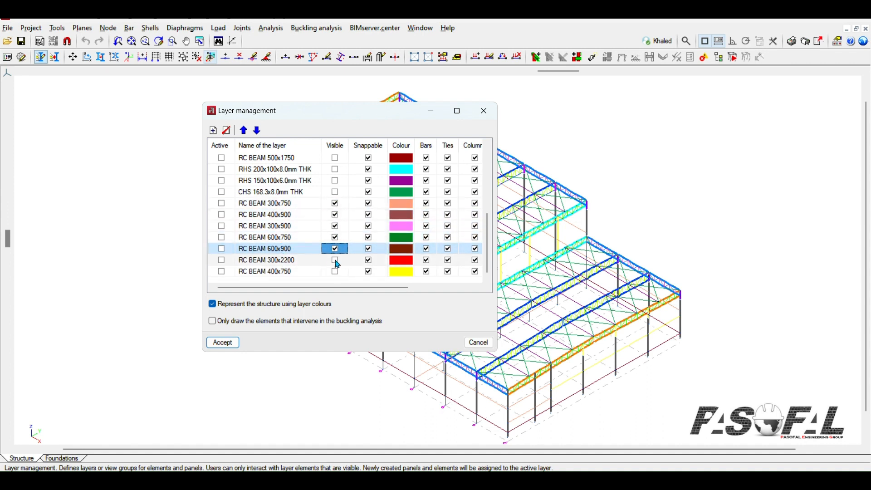
pyautogui.click(335, 260)
pyautogui.click(335, 271)
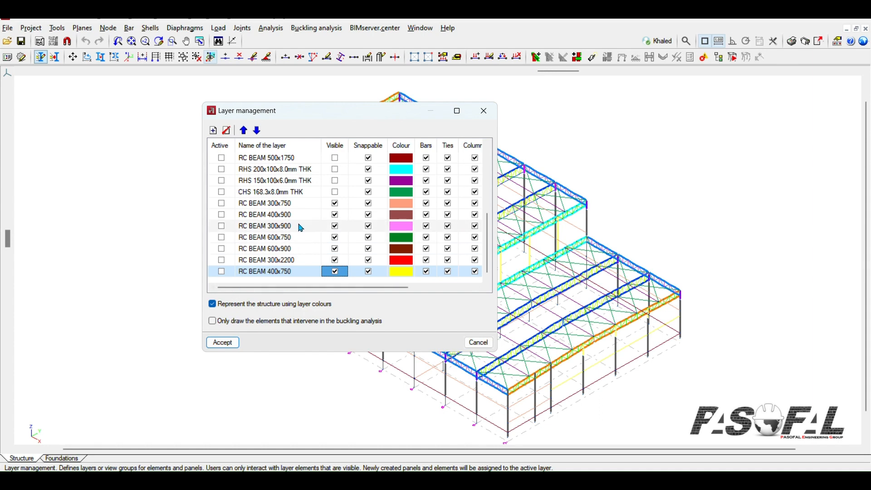
pyautogui.click(222, 343)
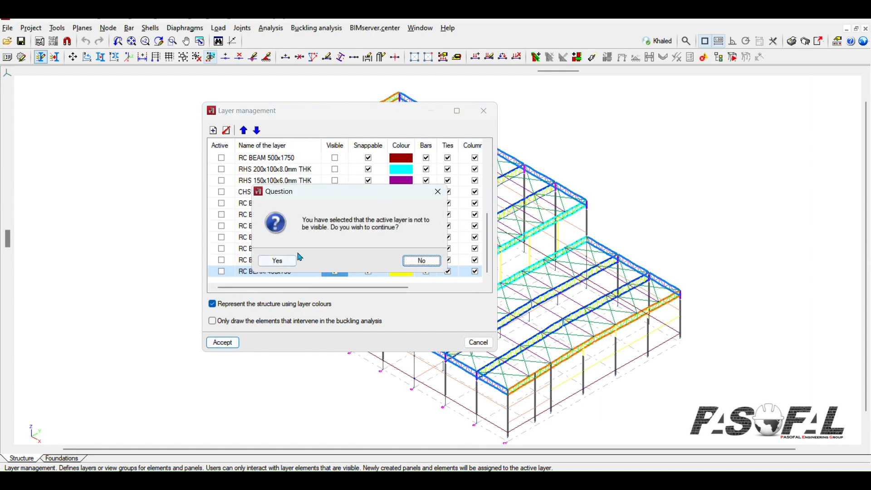
pyautogui.click(278, 261)
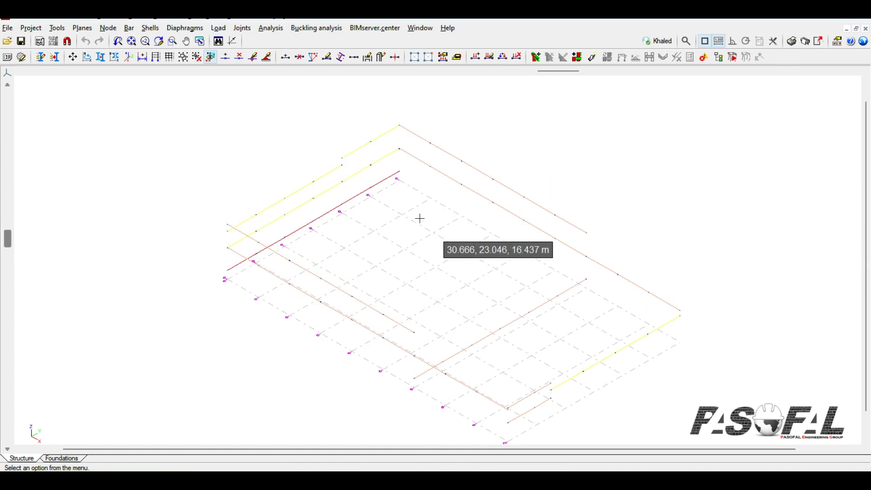
# Step: Generate a 3D view of all the displayed RC beams as an element selection, examine them and close the view
pyautogui.scroll(5, 247, 238)
pyautogui.scroll(-5, 259, 238)
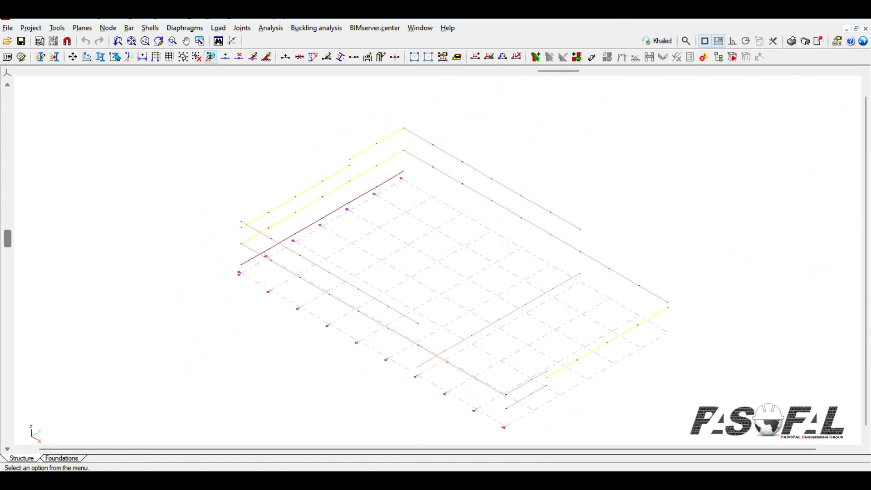
pyautogui.click(57, 28)
pyautogui.moveTo(87, 255)
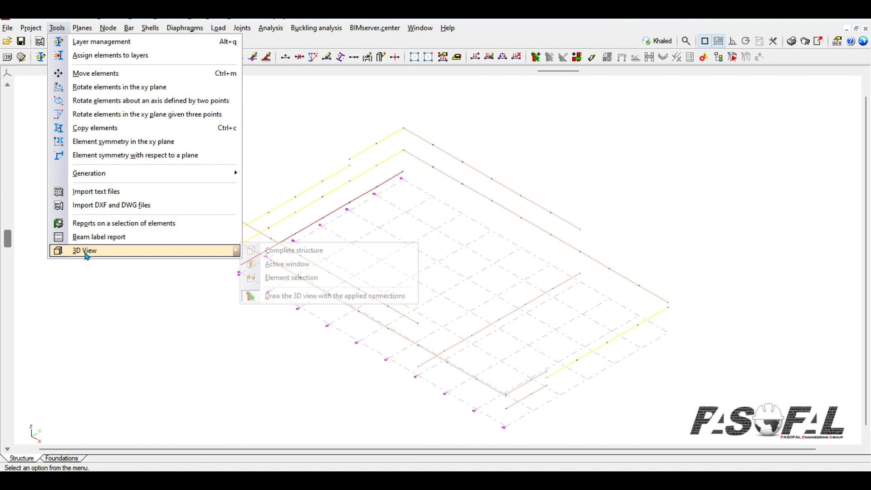
pyautogui.click(291, 278)
pyautogui.moveTo(752, 112); pyautogui.dragTo(123, 426)
pyautogui.scroll(3, 315, 252)
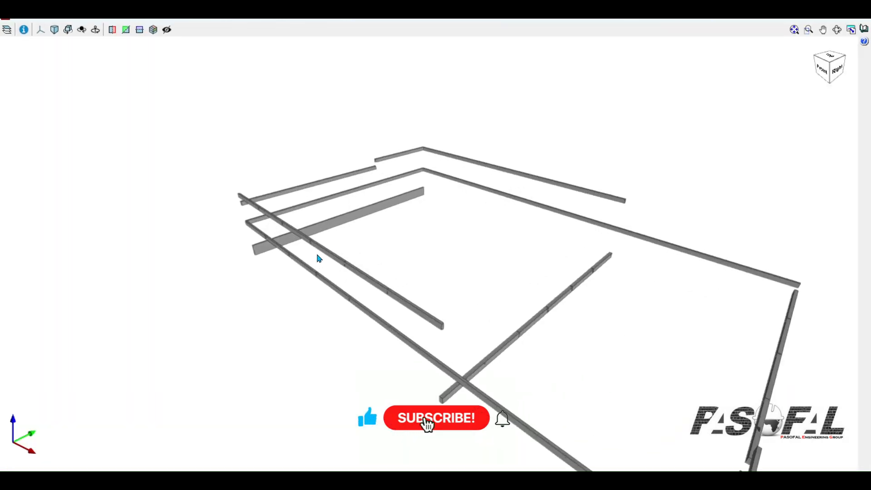
pyautogui.moveTo(308, 246); pyautogui.dragTo(746, 72, button='middle')
pyautogui.click(864, 20)
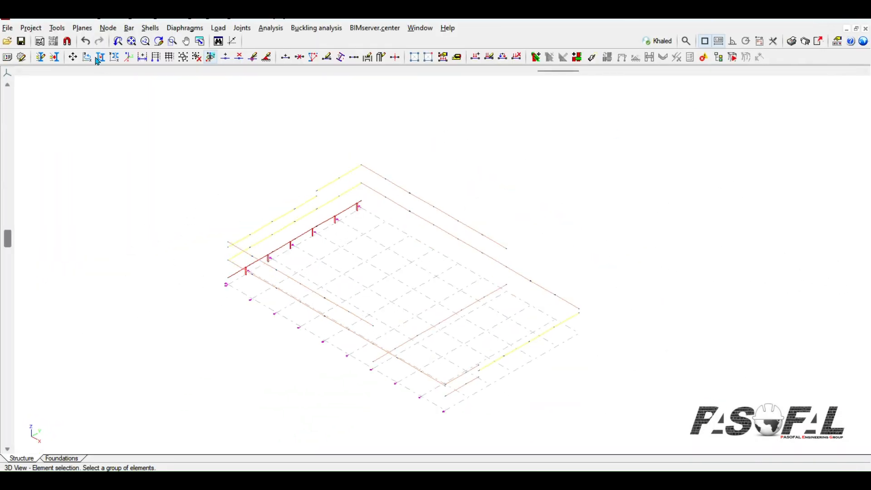
# Step: Make all layers of the model visible in the layer management and apply the change
pyautogui.click(56, 28)
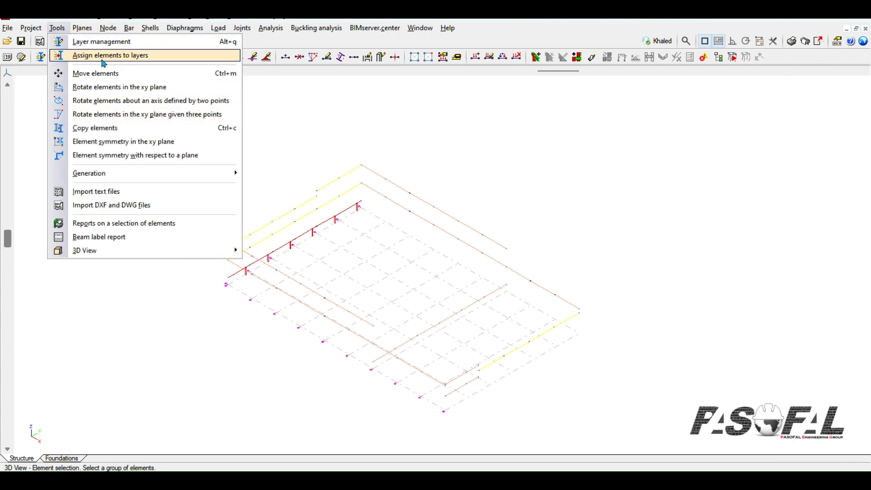
pyautogui.click(86, 44)
pyautogui.moveTo(342, 112); pyautogui.dragTo(340, 112)
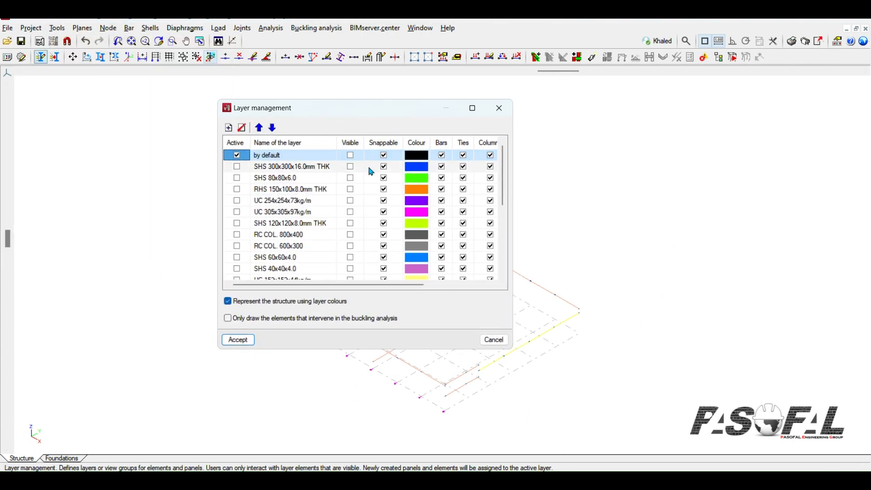
pyautogui.click(354, 142)
pyautogui.click(365, 161)
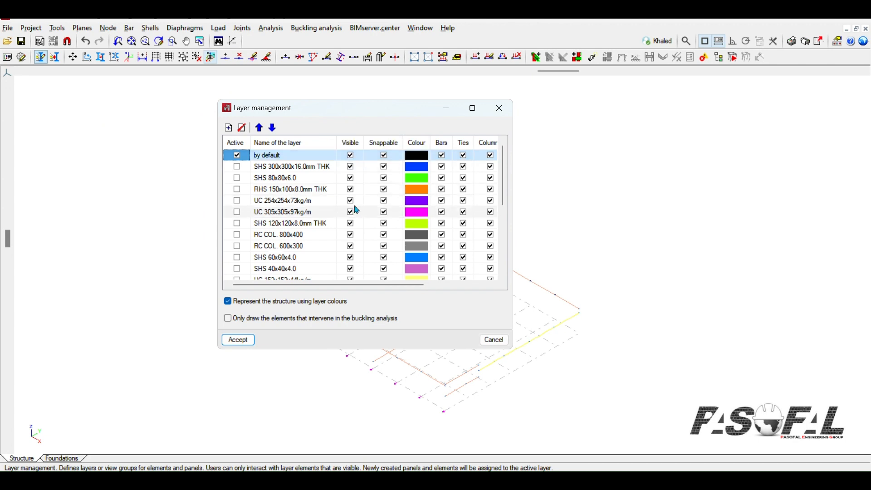
pyautogui.scroll(-5, 306, 218)
pyautogui.scroll(5, 308, 218)
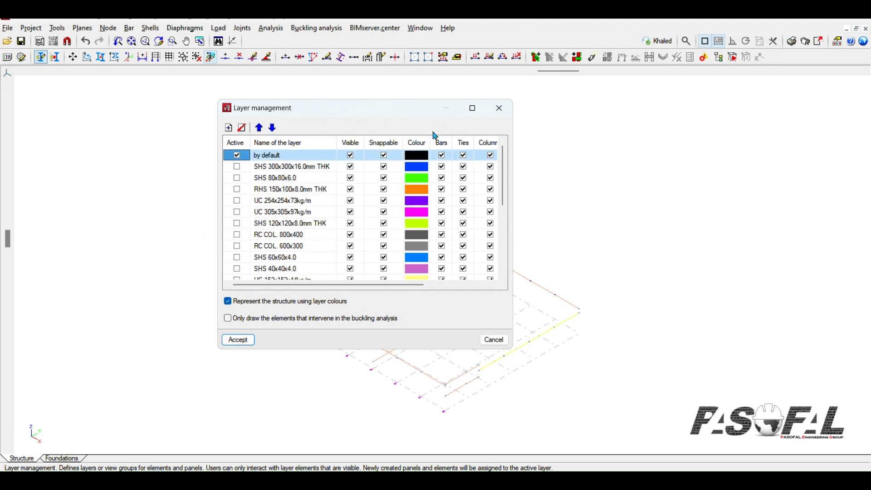
pyautogui.click(238, 340)
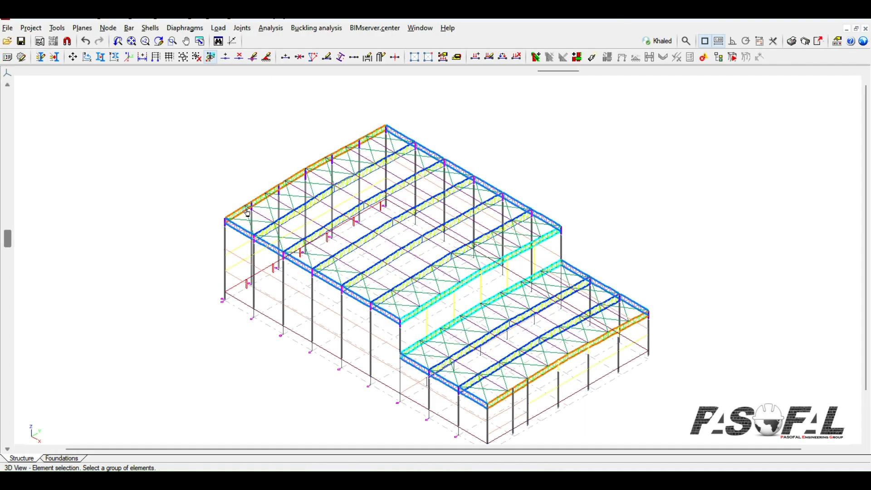
# Step: Examine the roof corner up close, looking at the RHS 150x100x8.0 truss members and the CHS 168.3x8.0 bracing
pyautogui.scroll(5, 261, 207)
pyautogui.scroll(6, 261, 208)
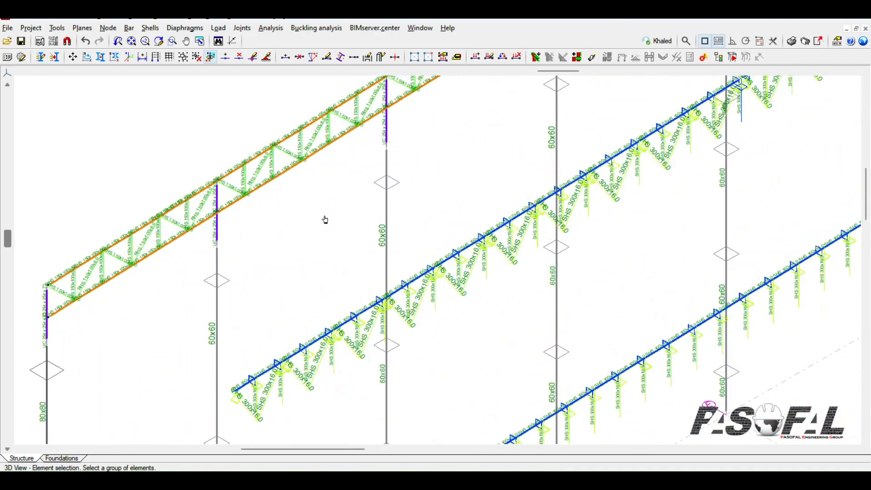
pyautogui.scroll(-2, 381, 198)
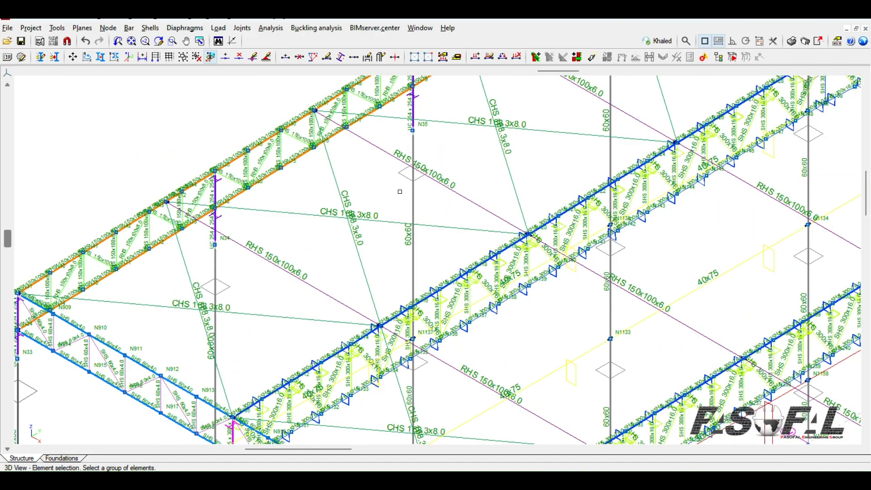
pyautogui.scroll(-4, 400, 192)
pyautogui.scroll(4, 383, 191)
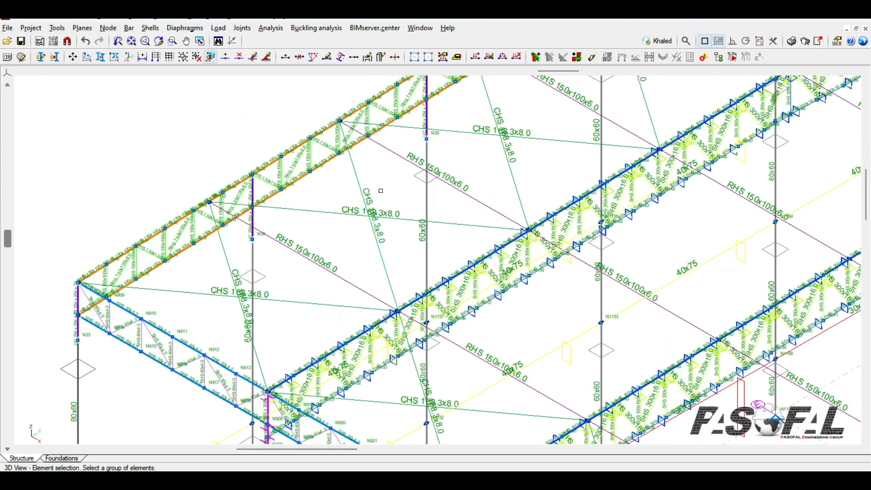
pyautogui.scroll(-3, 381, 191)
pyautogui.scroll(5, 185, 268)
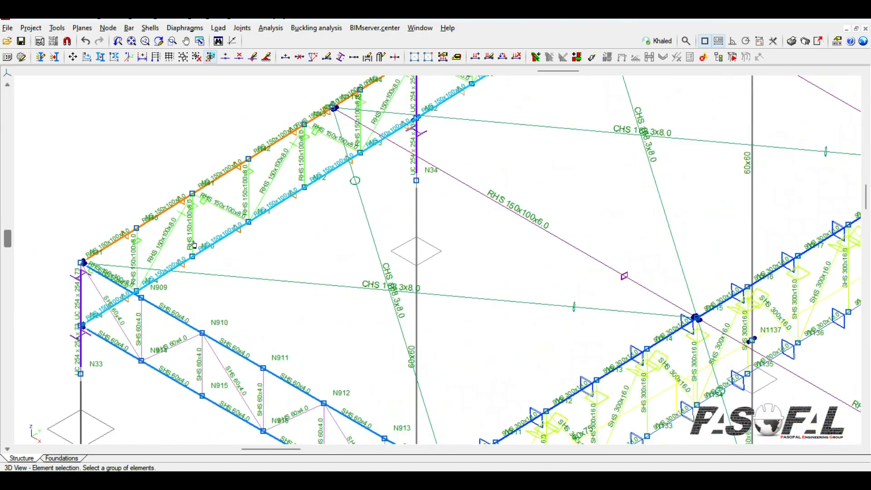
pyautogui.scroll(-2, 194, 245)
pyautogui.scroll(4, 194, 245)
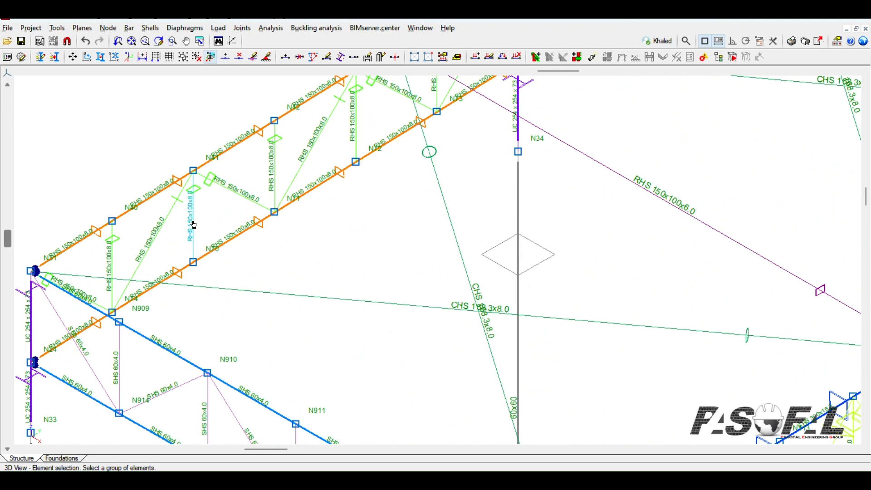
pyautogui.scroll(-4, 195, 211)
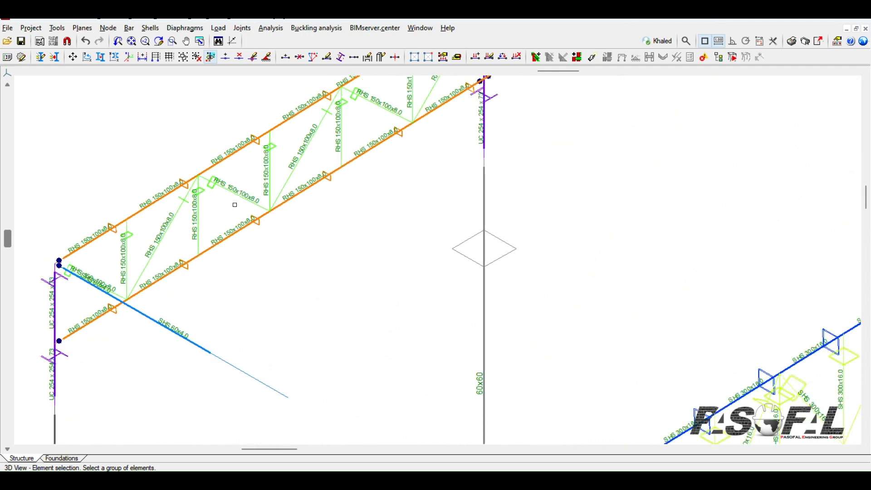
pyautogui.scroll(3, 340, 278)
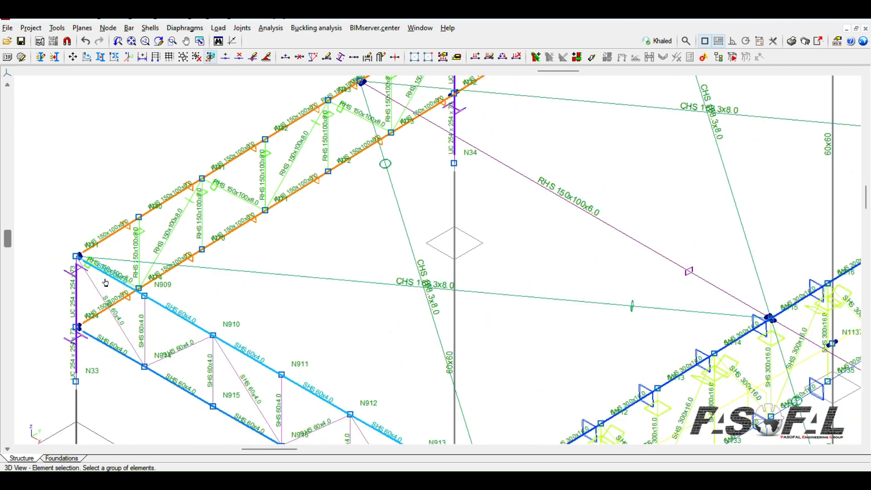
pyautogui.scroll(-3, 105, 284)
pyautogui.scroll(4, 85, 262)
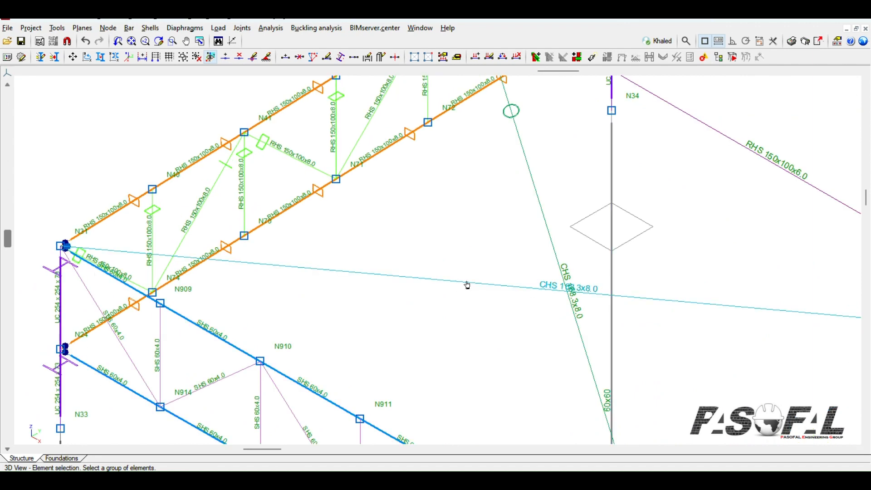
pyautogui.scroll(-4, 394, 271)
pyautogui.scroll(3, 479, 271)
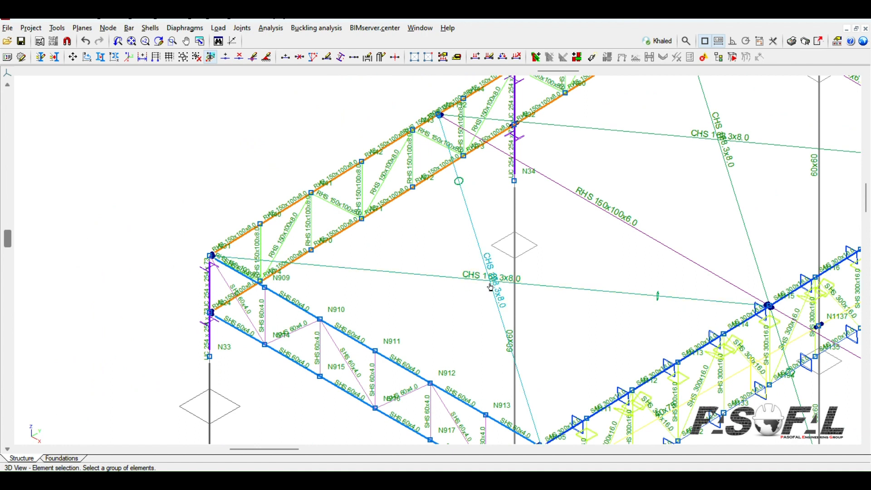
# Step: Try selection windows around the roof corner where the trusses meet the column
pyautogui.moveTo(173, 204); pyautogui.dragTo(219, 184)
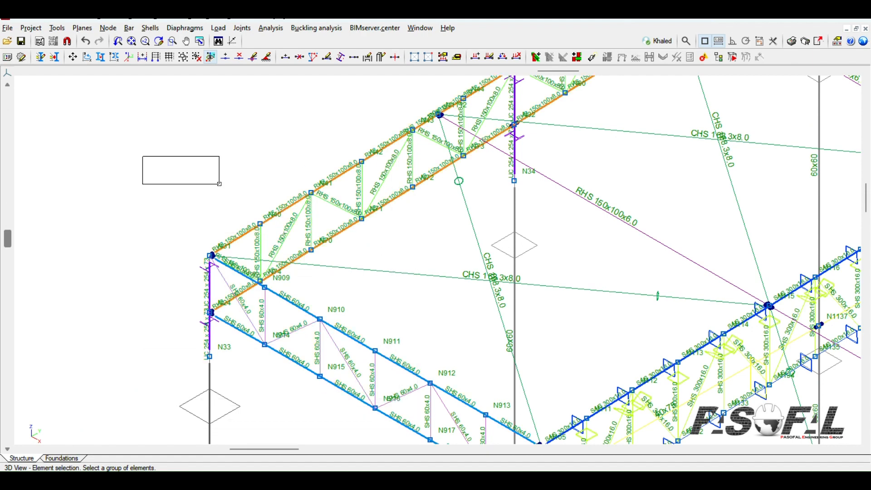
pyautogui.moveTo(281, 174); pyautogui.dragTo(145, 377)
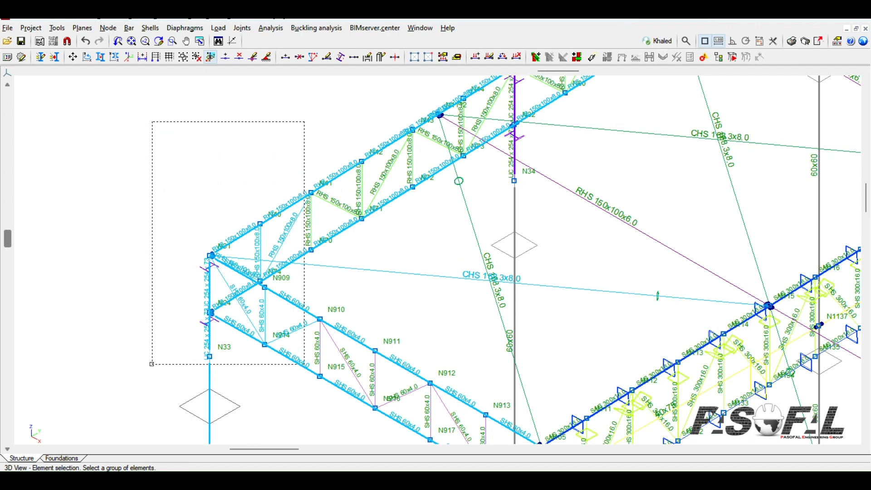
pyautogui.moveTo(144, 368); pyautogui.dragTo(198, 168)
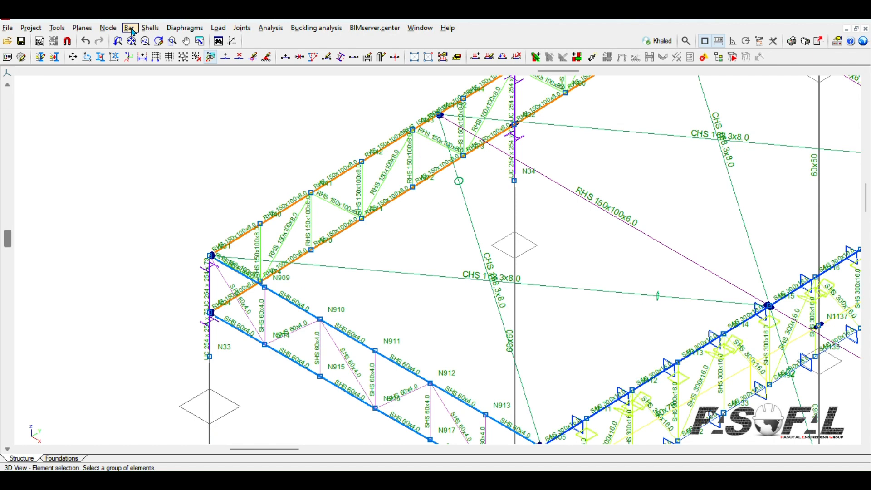
# Step: Make the layer CHS 168.3x8.0mm THK non-snappable in the layer management and apply the change
pyautogui.click(57, 28)
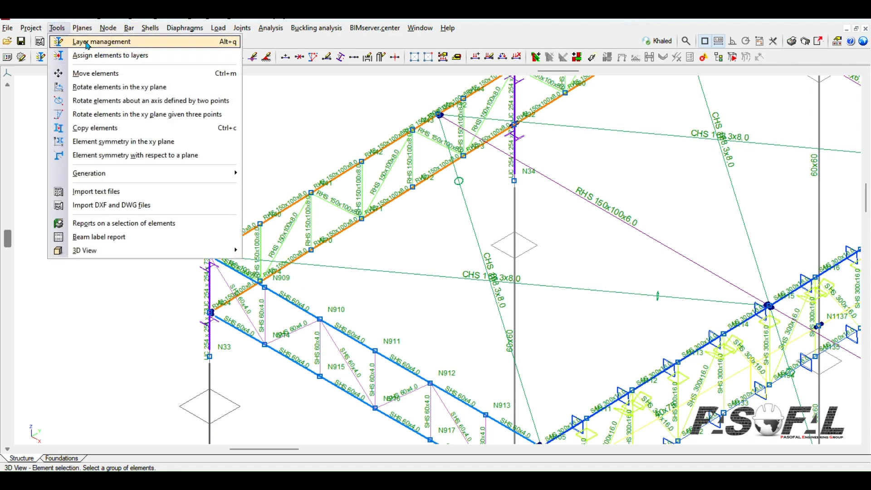
pyautogui.click(84, 42)
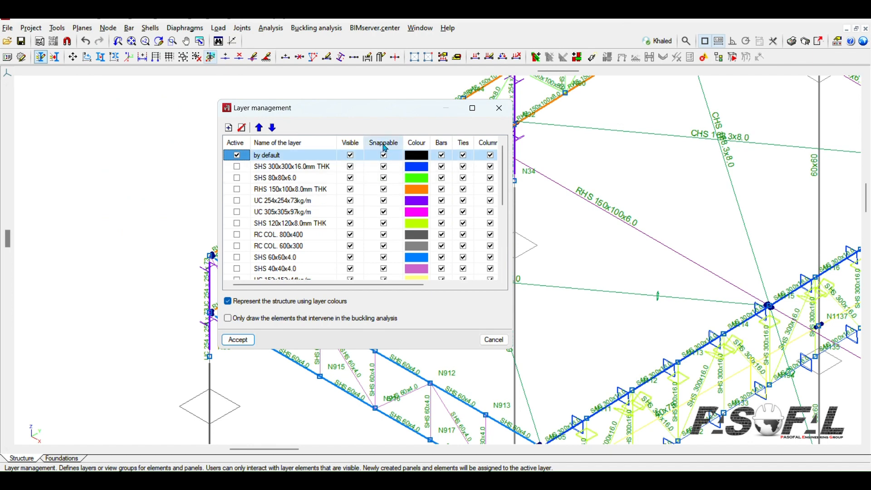
pyautogui.rightClick(371, 141)
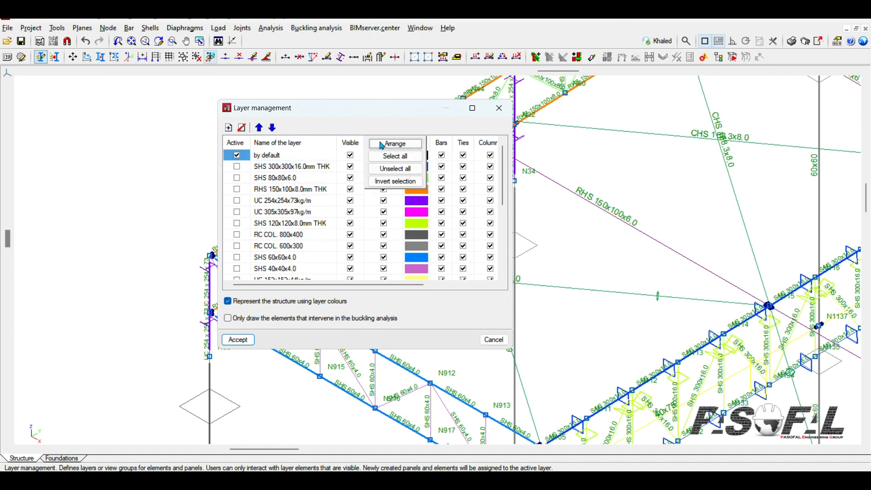
pyautogui.click(396, 144)
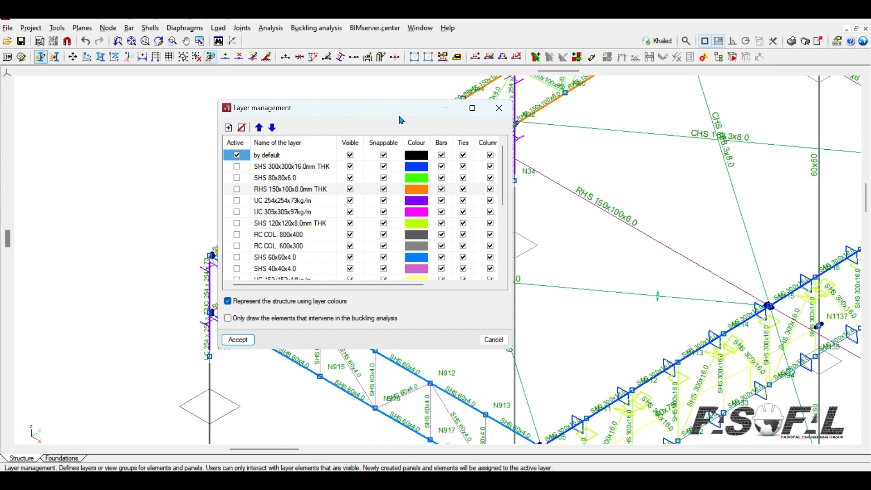
pyautogui.scroll(-3, 298, 236)
pyautogui.scroll(-1, 298, 238)
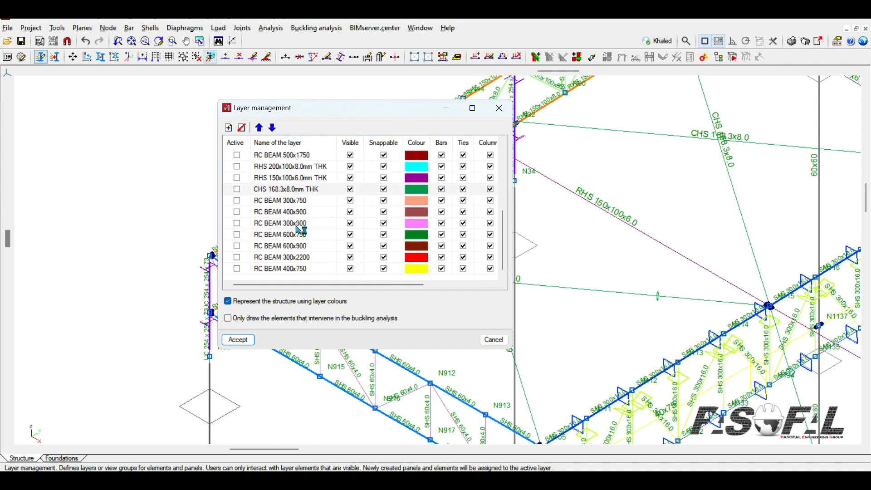
pyautogui.click(385, 193)
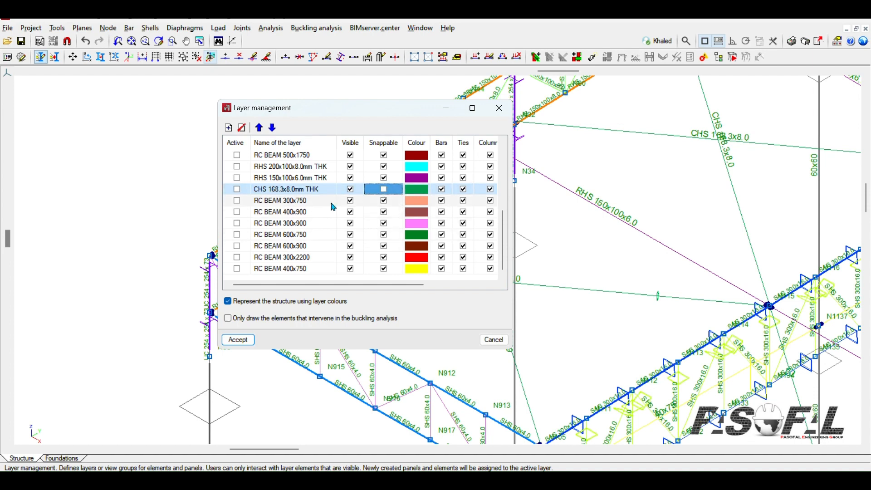
pyautogui.scroll(4, 298, 224)
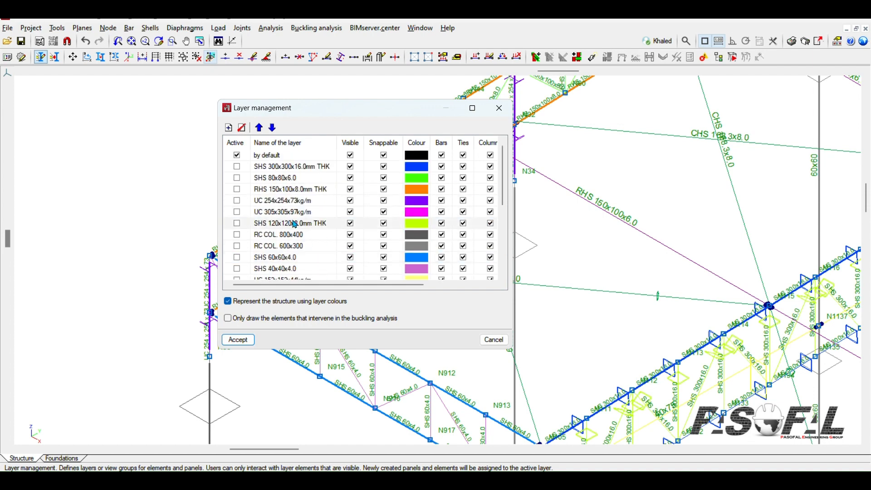
pyautogui.click(239, 340)
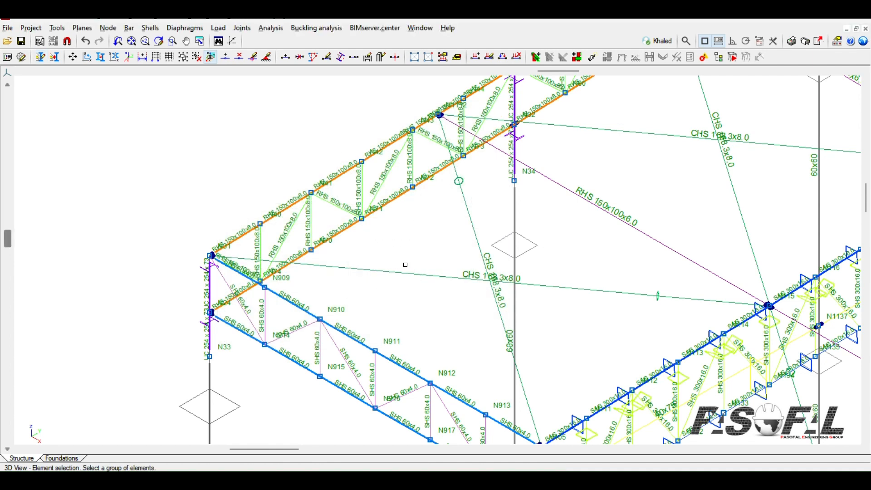
# Step: Examine the roof corner and the CHS 168.3x8.0 bracing to check how its members respond with snapping off
pyautogui.scroll(2, 393, 288)
pyautogui.moveTo(430, 237); pyautogui.dragTo(371, 287)
pyautogui.scroll(-3, 420, 241)
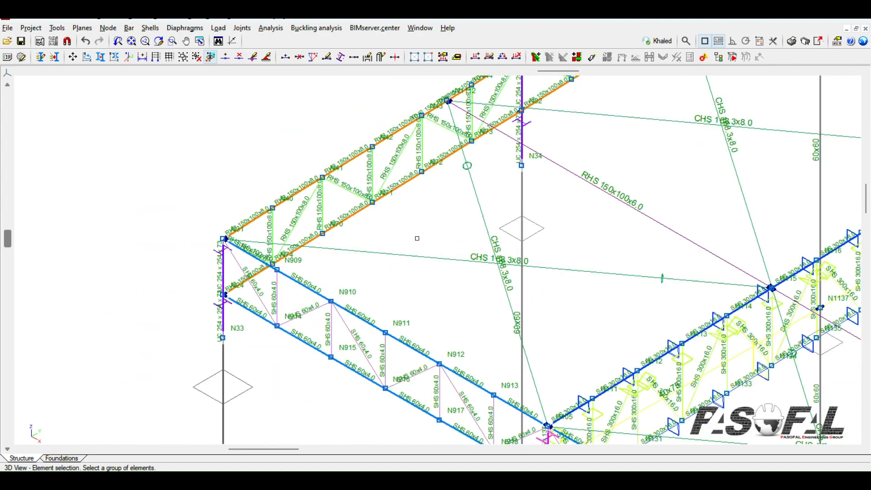
pyautogui.scroll(2, 414, 237)
pyautogui.scroll(-3, 397, 286)
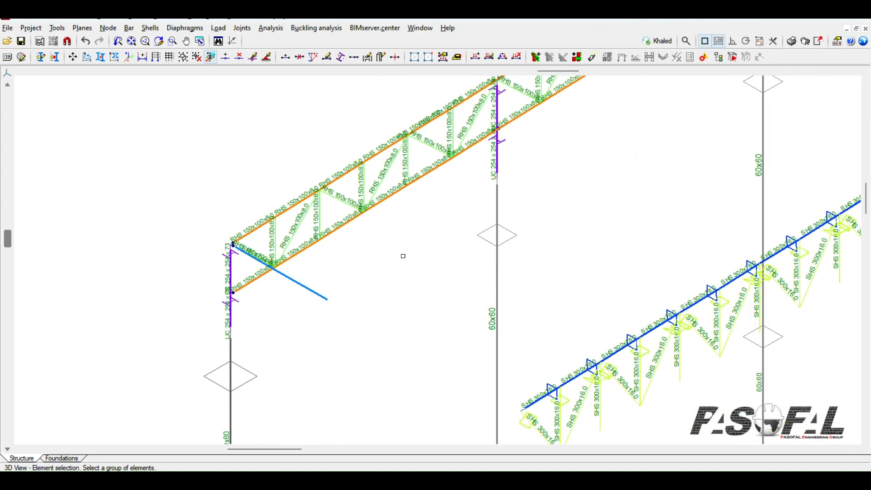
pyautogui.scroll(2, 402, 254)
pyautogui.scroll(-3, 280, 256)
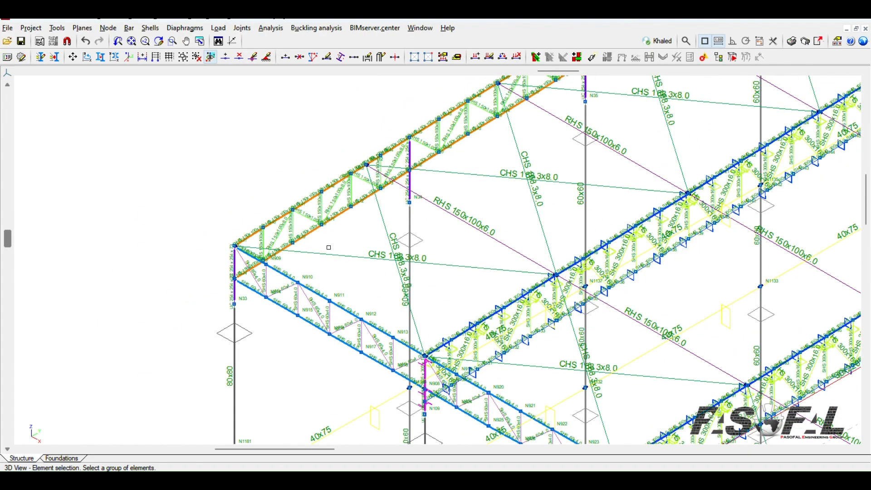
pyautogui.scroll(2, 338, 249)
pyautogui.scroll(-5, 243, 236)
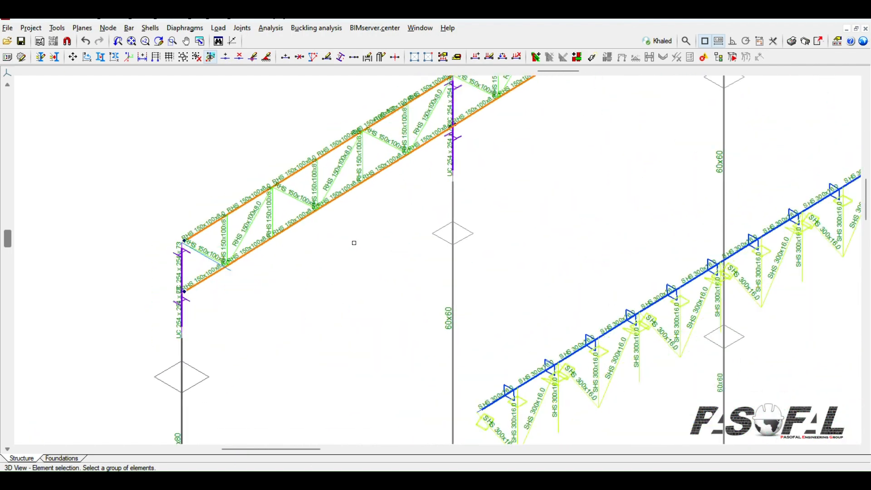
pyautogui.scroll(-2, 248, 240)
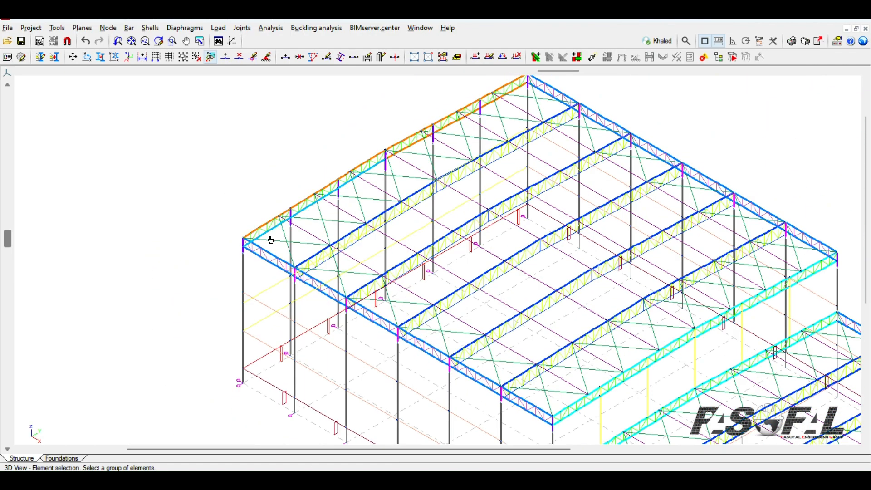
pyautogui.scroll(6, 319, 254)
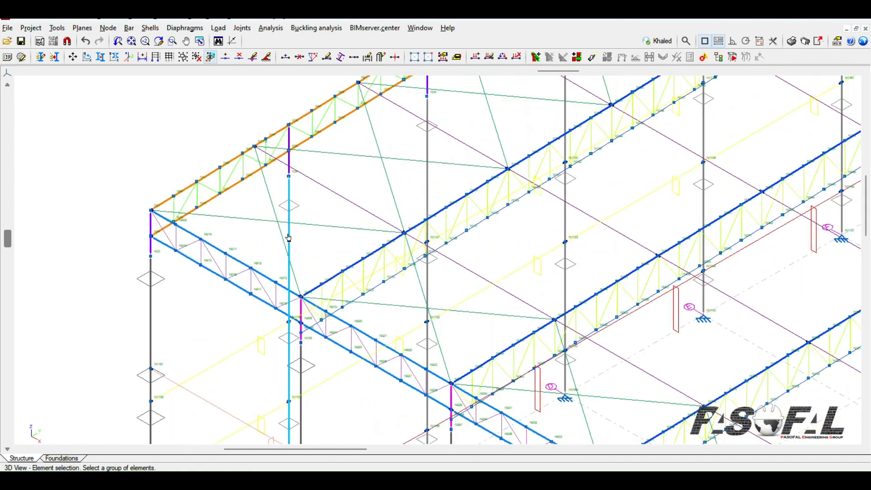
pyautogui.scroll(3, 305, 230)
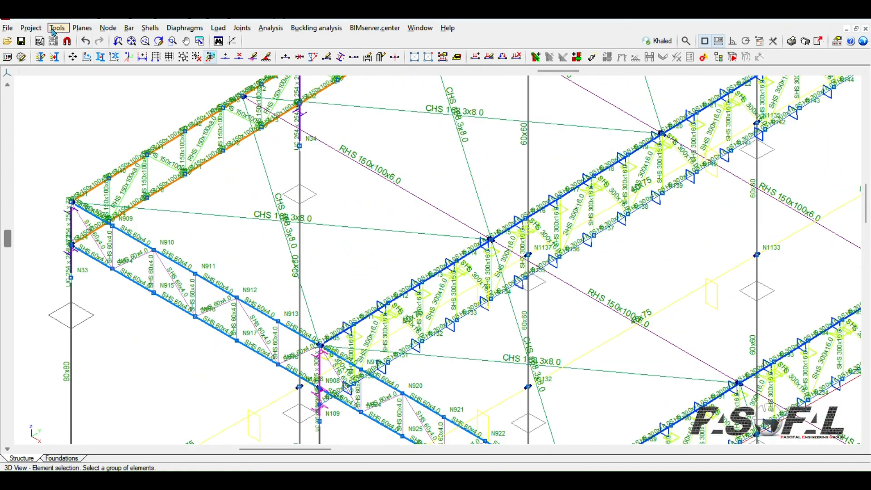
# Step: Make the layer CHS 168.3x8.0mm THK snappable again in the layer management and apply the change
pyautogui.click(55, 29)
pyautogui.click(64, 45)
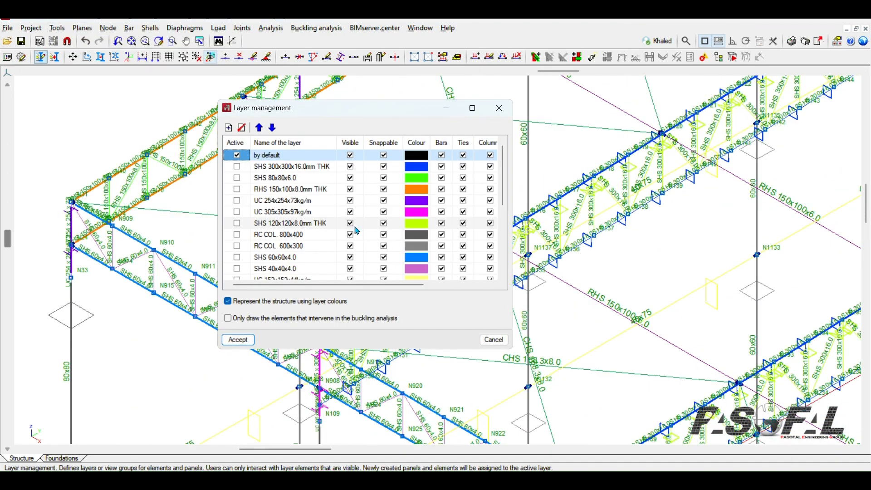
pyautogui.scroll(-4, 372, 230)
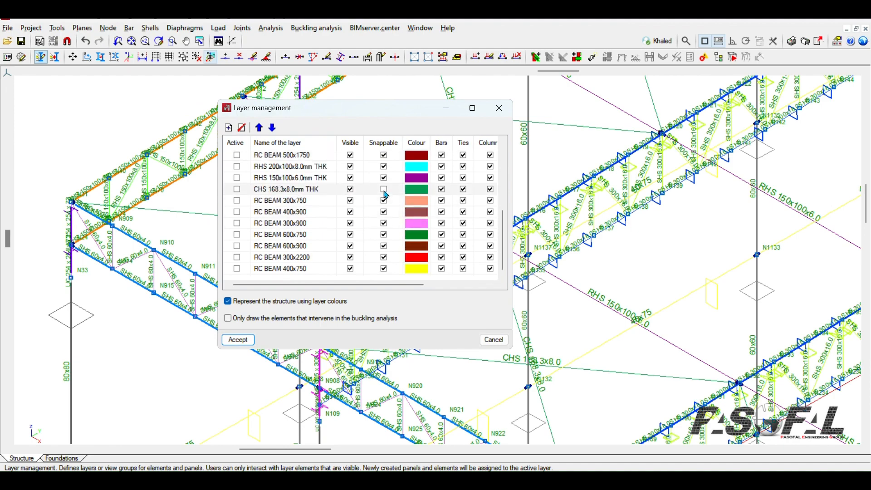
pyautogui.click(385, 192)
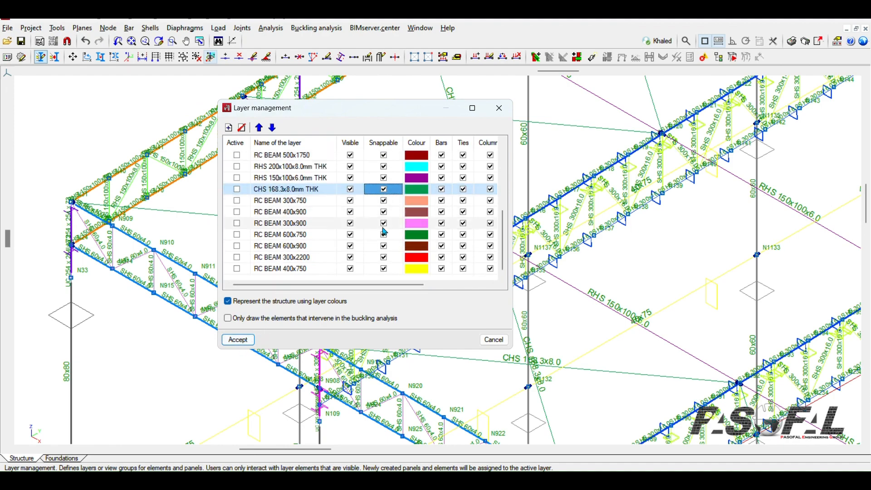
pyautogui.click(238, 339)
# Step: Add a new layer named "New Bracing System" in the layer management and accept it
pyautogui.scroll(-5, 346, 214)
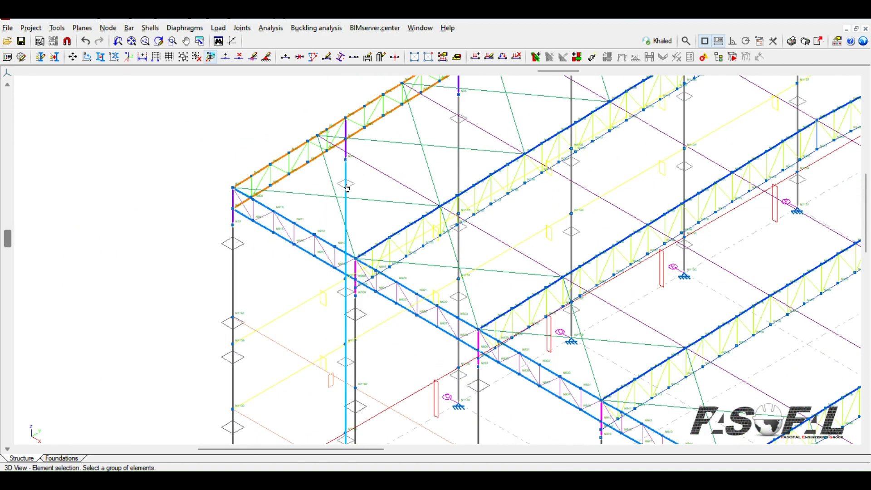
pyautogui.scroll(5, 346, 350)
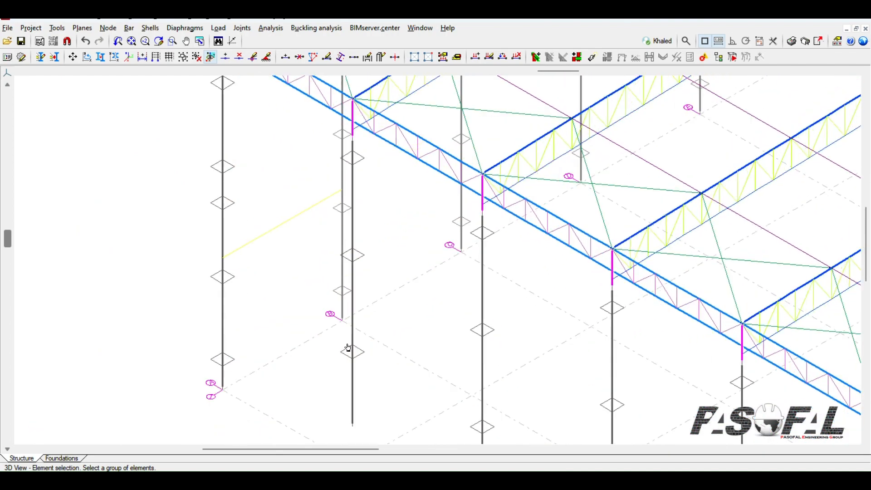
pyautogui.scroll(-2, 316, 253)
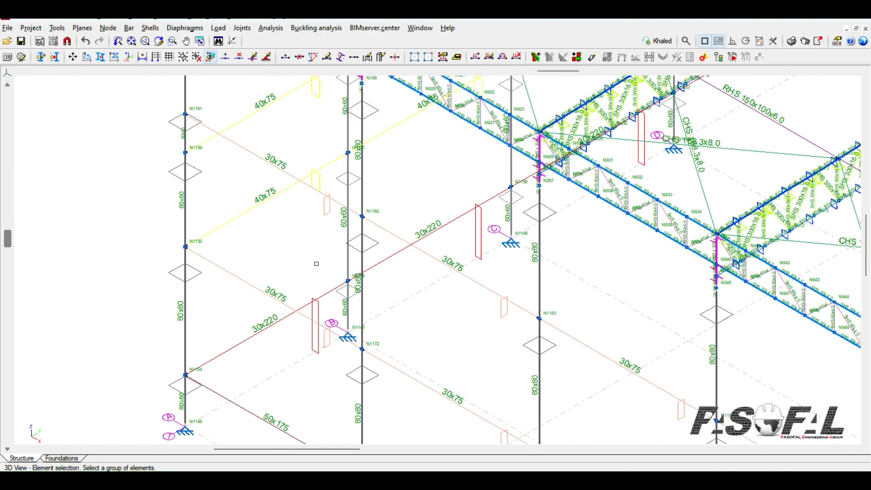
pyautogui.click(125, 30)
pyautogui.moveTo(59, 29)
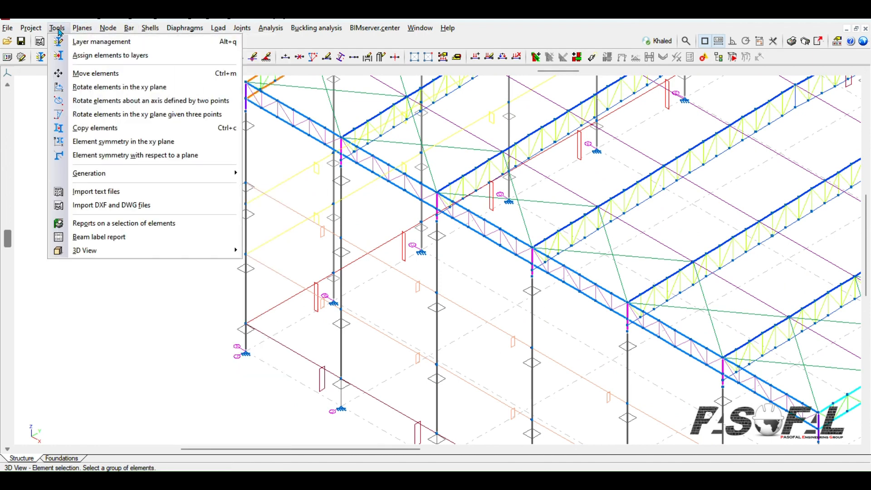
pyautogui.click(89, 44)
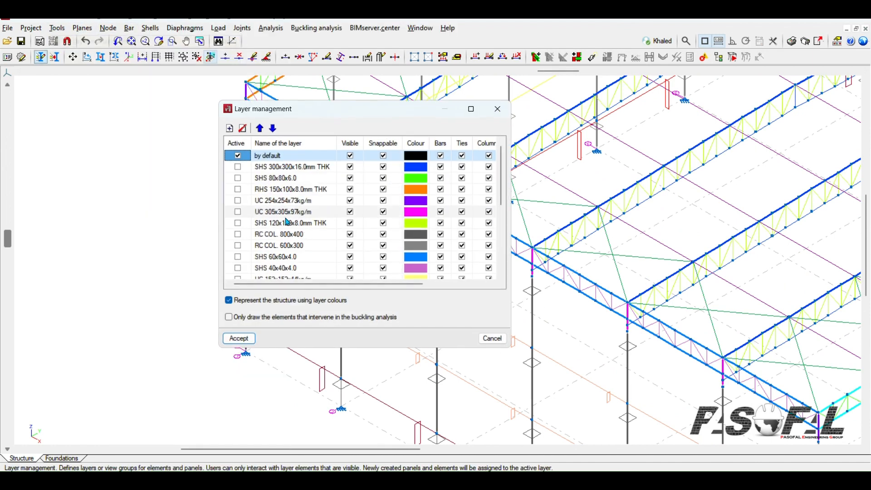
pyautogui.click(230, 129)
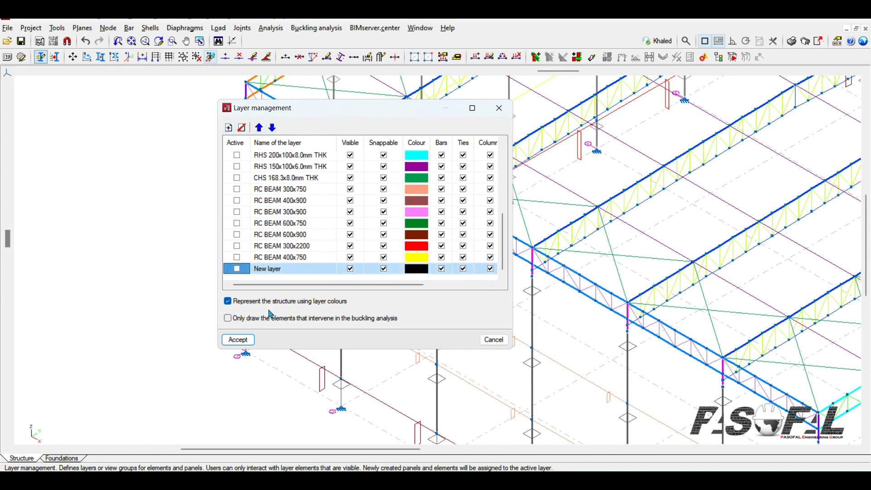
pyautogui.click(279, 269)
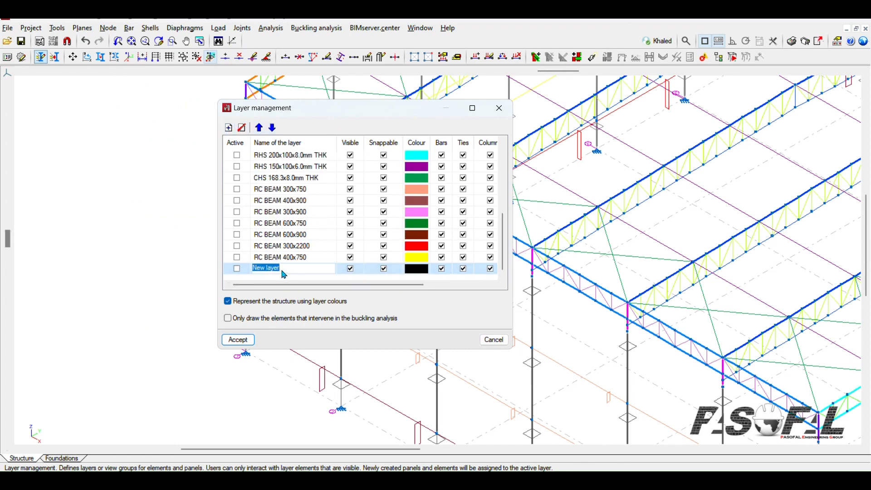
pyautogui.write('New Bra')
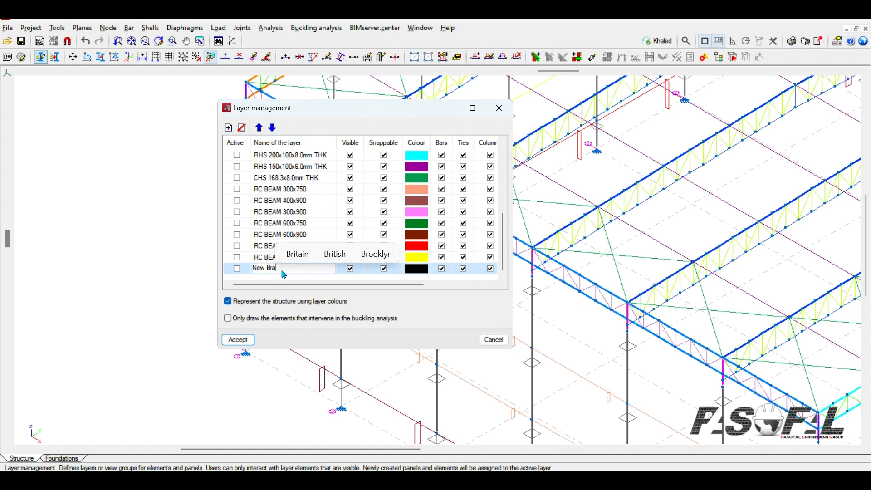
pyautogui.write('cing System')
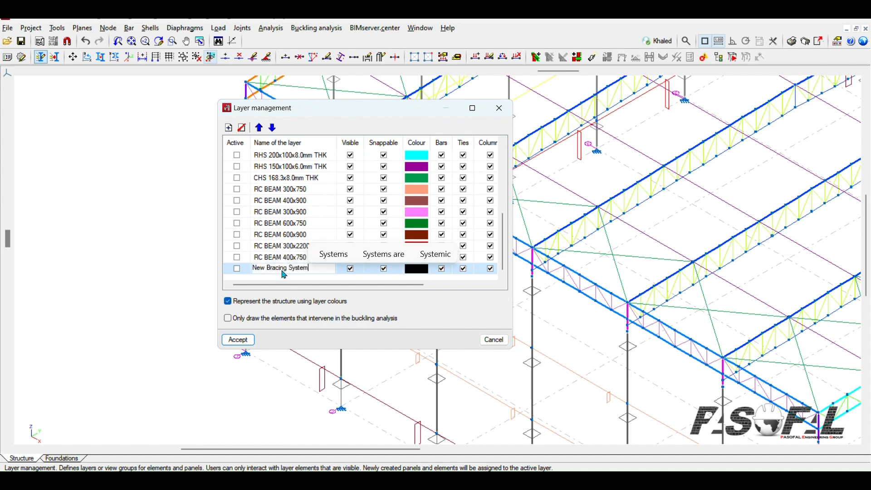
pyautogui.press('Tab')
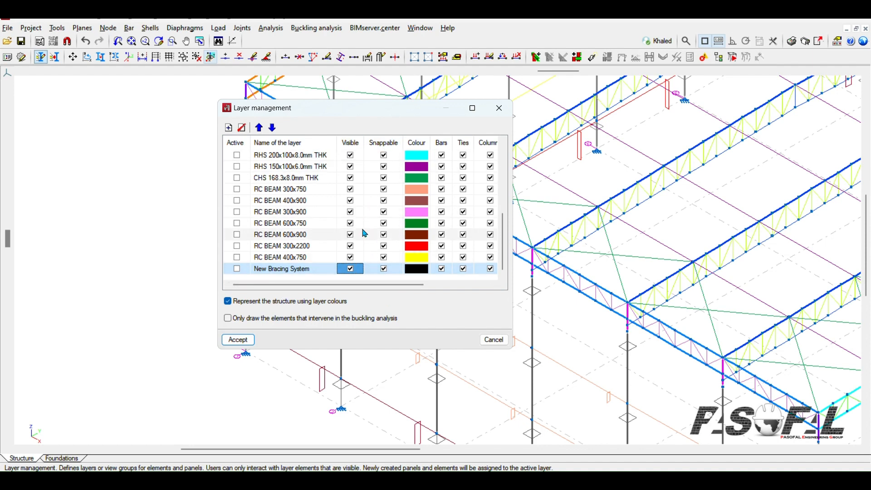
pyautogui.click(238, 340)
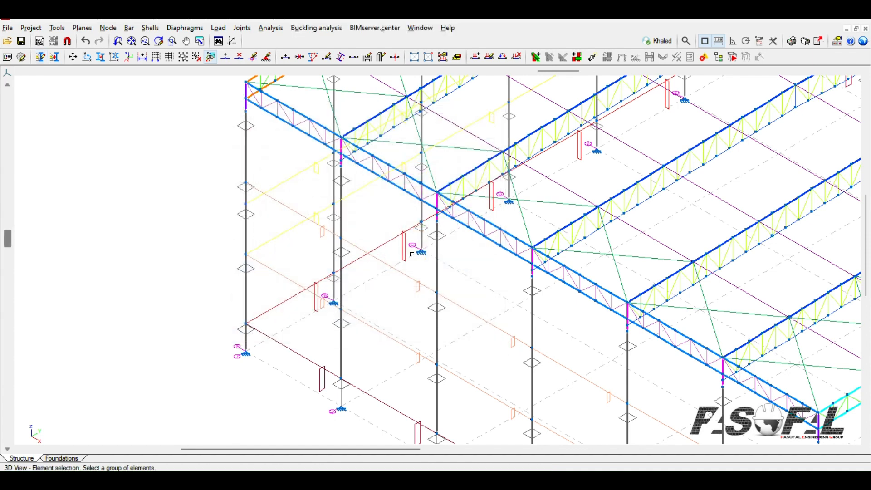
# Step: Start a new bar and set the structural element type in its description to Generic
pyautogui.click(130, 29)
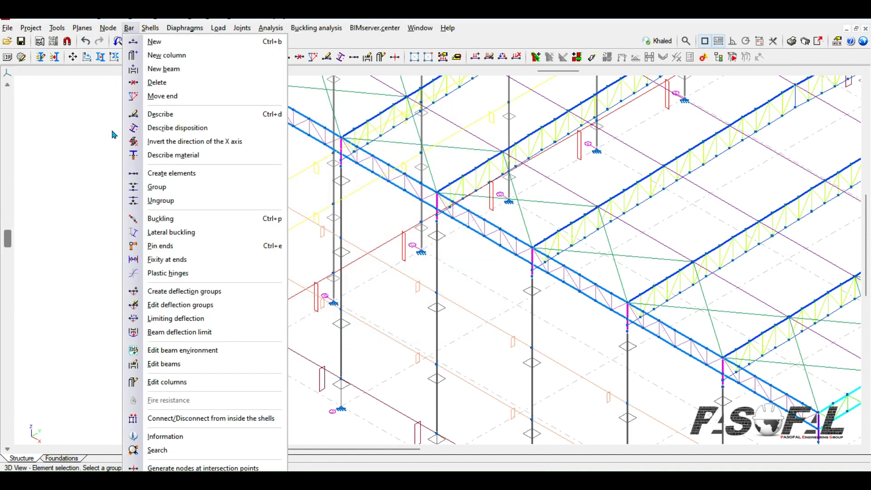
pyautogui.click(155, 42)
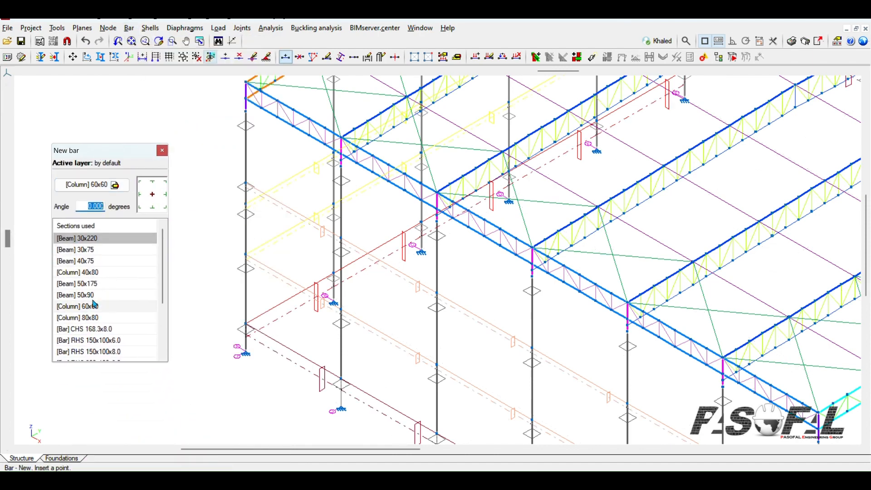
pyautogui.scroll(-2, 100, 300)
pyautogui.scroll(2, 101, 304)
pyautogui.click(95, 186)
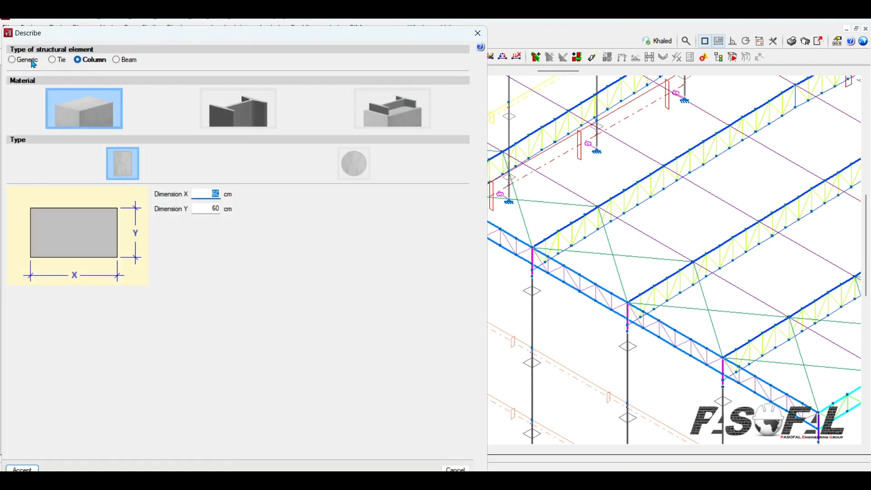
pyautogui.click(32, 62)
pyautogui.moveTo(101, 36); pyautogui.dragTo(283, 74)
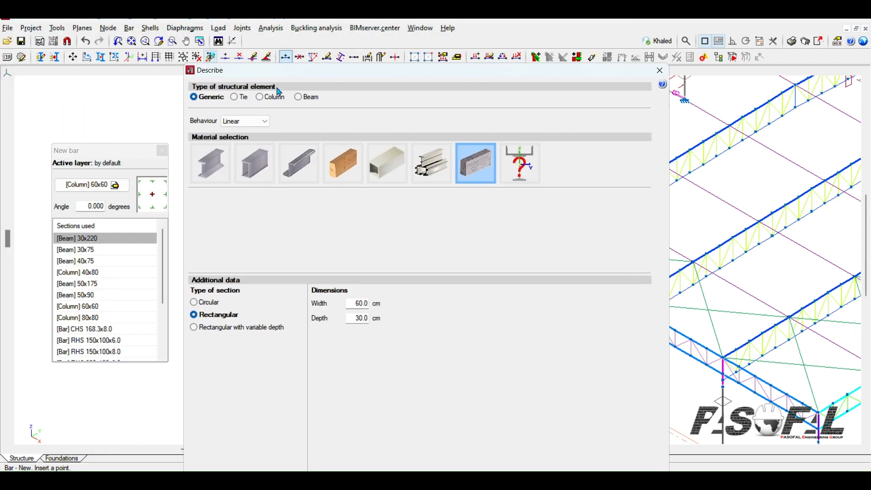
# Step: Describe the new bar as a rolled steel solid round section, series R, size R 25, and accept it
pyautogui.click(211, 173)
pyautogui.click(418, 230)
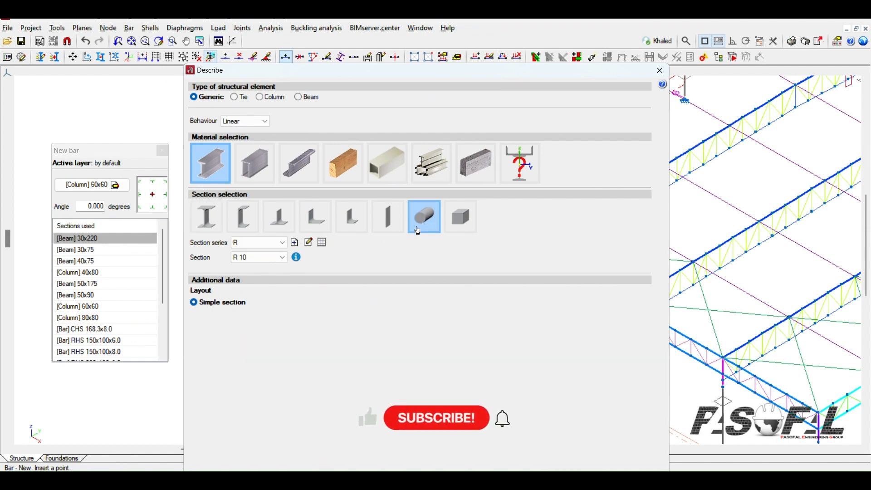
pyautogui.moveTo(406, 73); pyautogui.dragTo(245, 18)
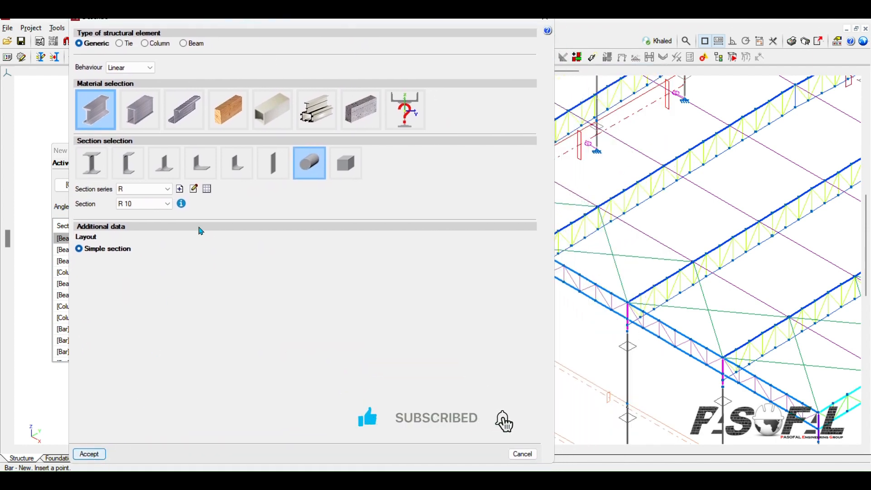
pyautogui.click(171, 205)
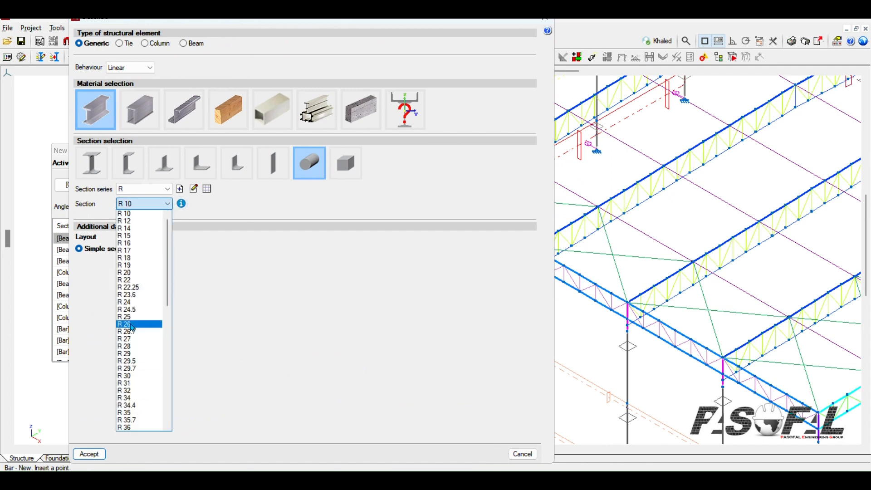
pyautogui.click(127, 317)
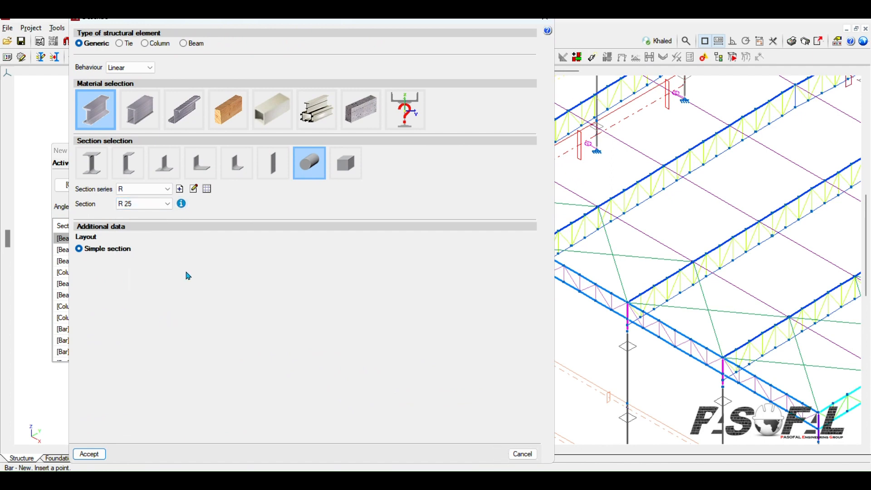
pyautogui.click(89, 454)
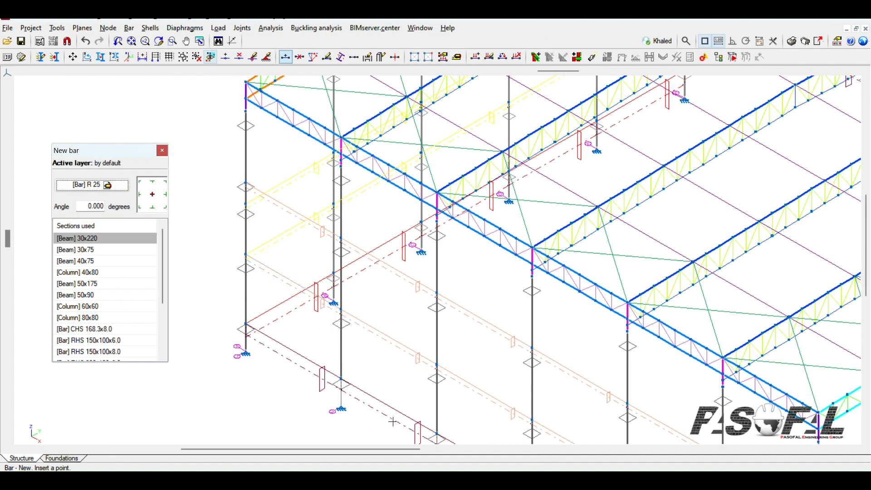
# Step: Draw the R 25 diagonal between two neighbouring side columns, from 17.400, 0.000, 0.000 m to 8.700, 0.000, 5.450 m
pyautogui.scroll(2, 343, 327)
pyautogui.scroll(-2, 343, 326)
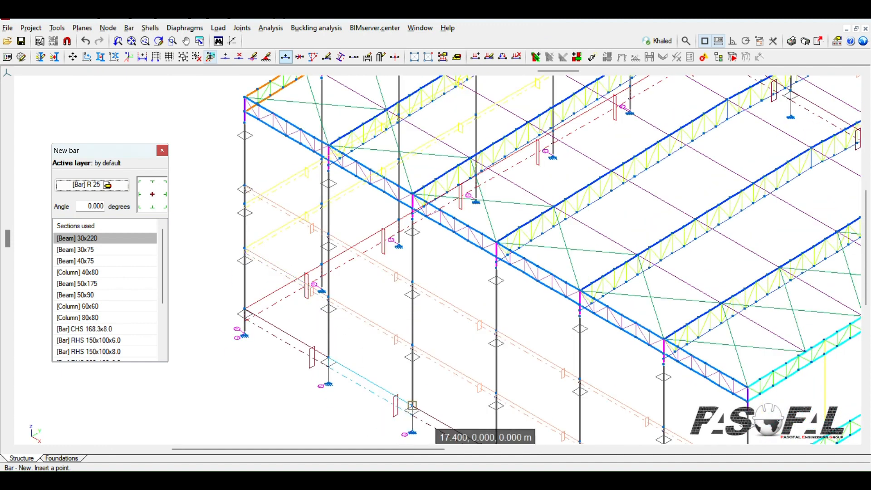
pyautogui.click(413, 405)
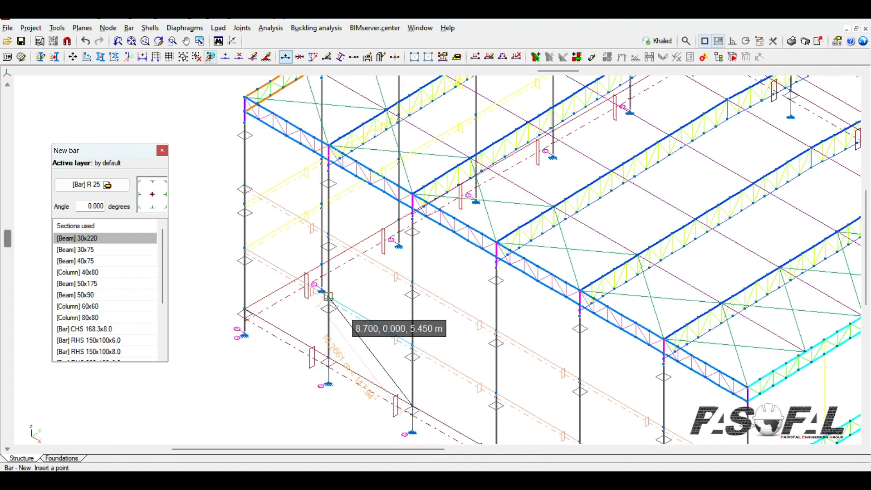
pyautogui.click(329, 297)
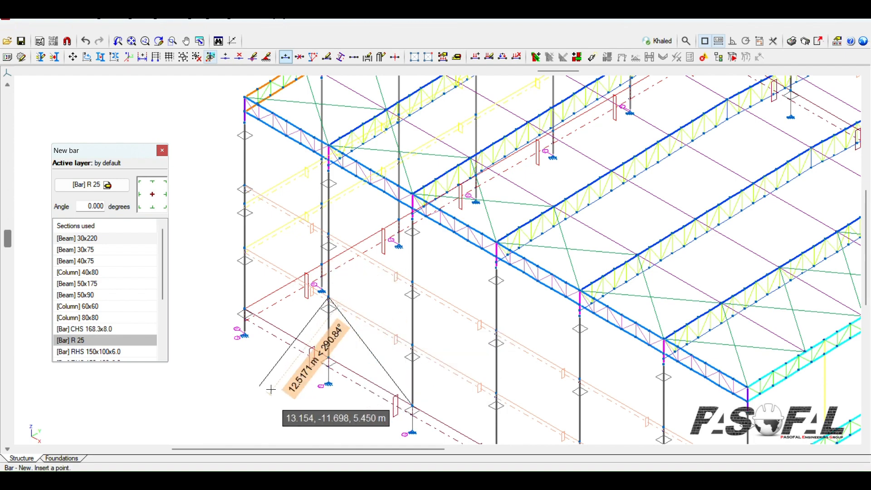
pyautogui.rightClick(350, 356)
# Step: Start assigning elements to layers with only bars selectable, and select the new R 25 diagonal
pyautogui.scroll(4, 351, 356)
pyautogui.scroll(2, 374, 323)
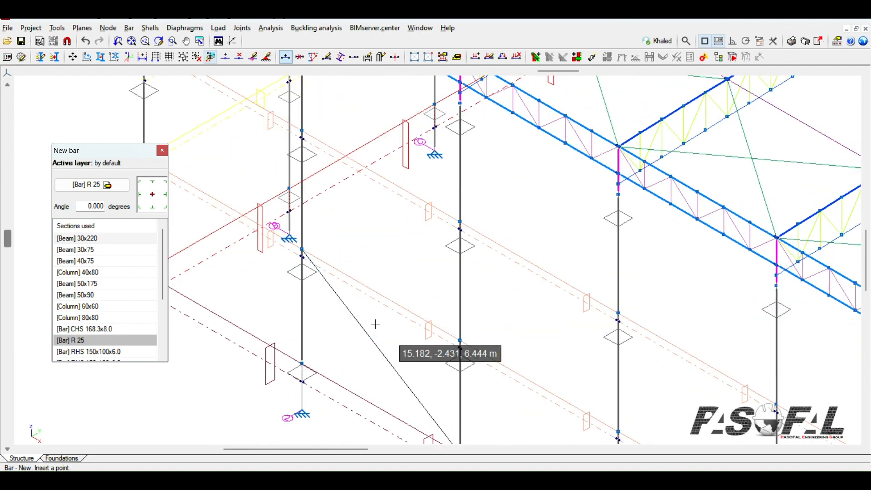
pyautogui.scroll(-1, 365, 309)
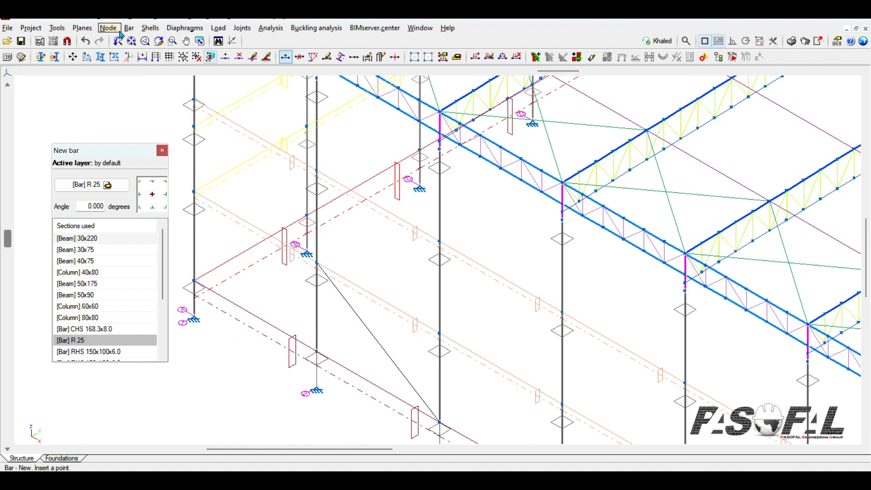
pyautogui.click(58, 28)
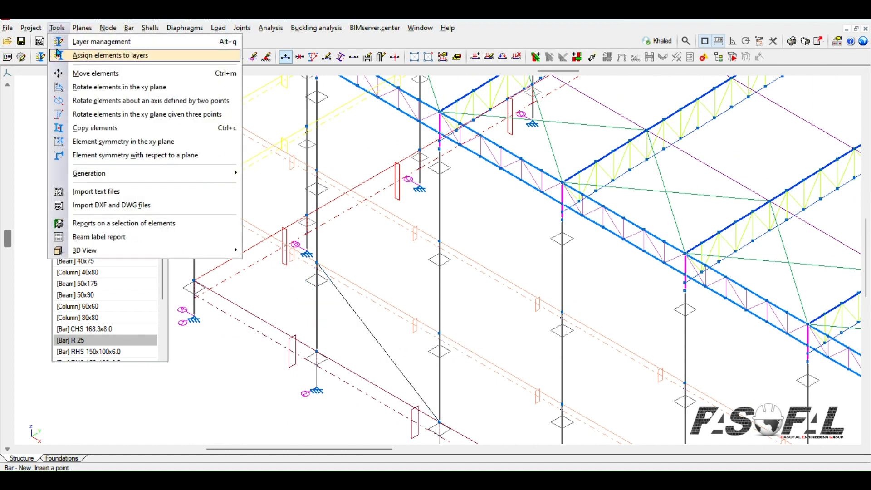
pyautogui.click(99, 56)
pyautogui.click(39, 121)
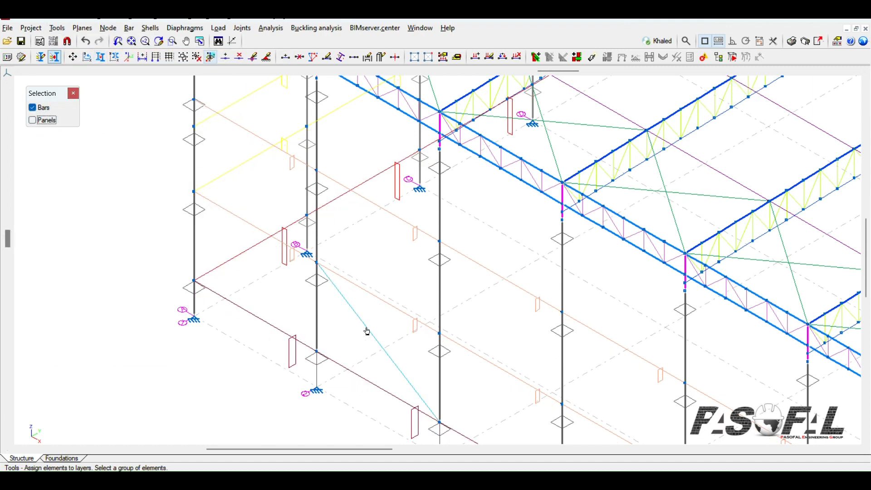
pyautogui.rightClick(204, 364)
# Step: Assign the selected diagonal to the layer New Bracing System and end the layer assignment
pyautogui.scroll(-4, 426, 276)
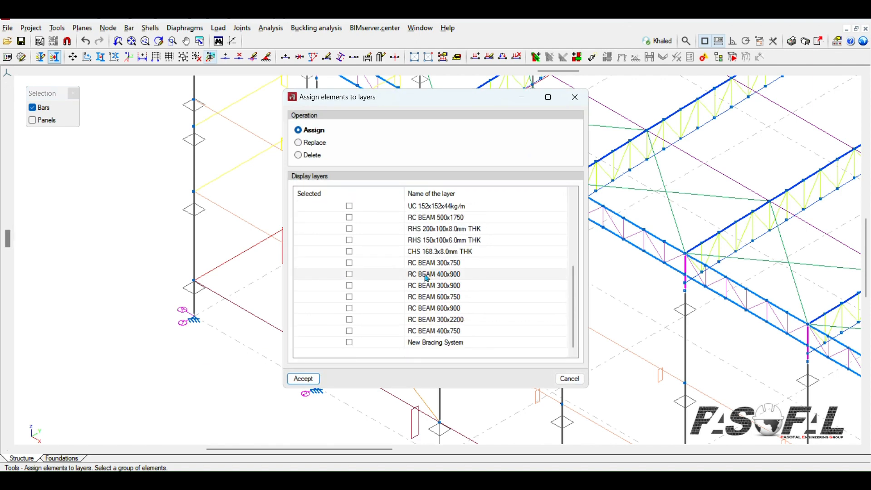
pyautogui.click(426, 343)
pyautogui.click(428, 344)
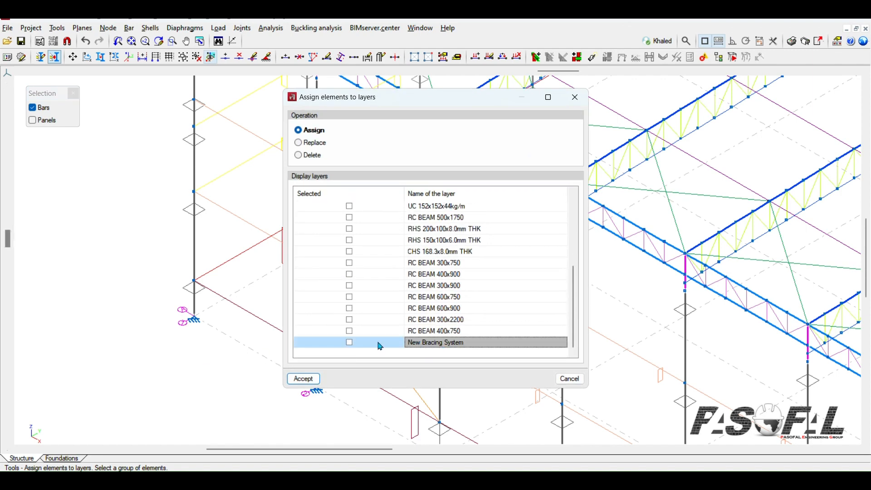
pyautogui.click(351, 344)
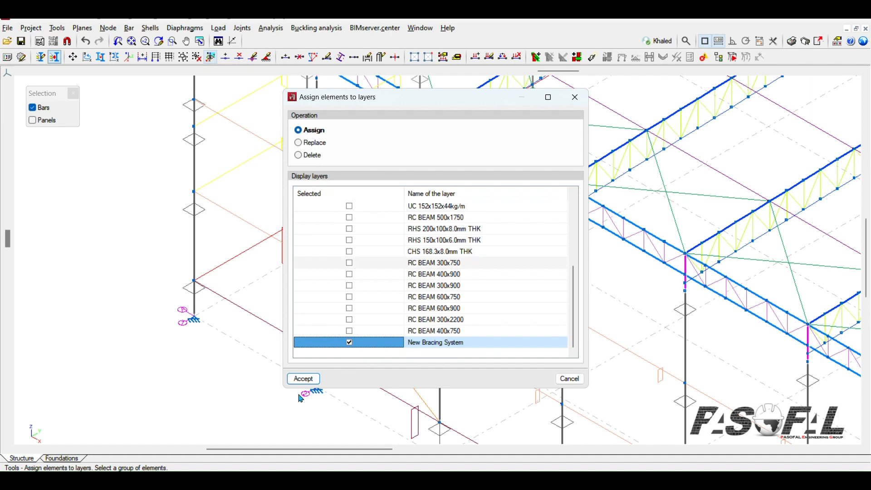
pyautogui.click(303, 379)
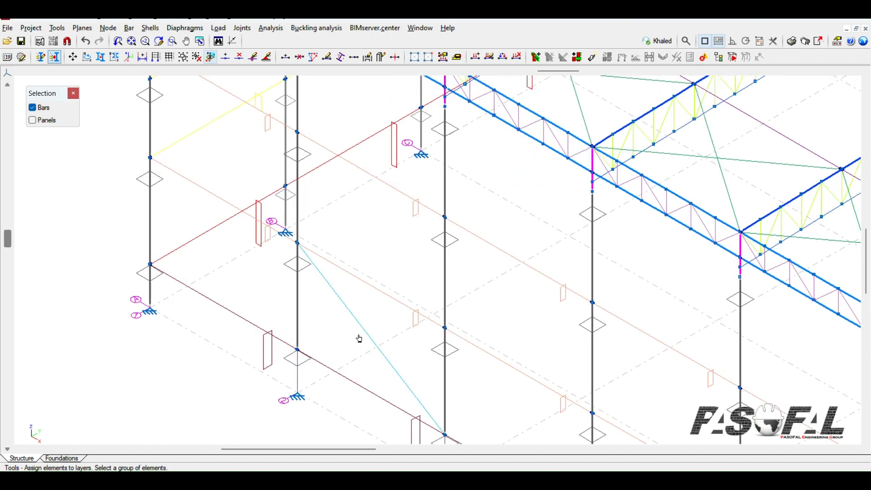
pyautogui.click(75, 96)
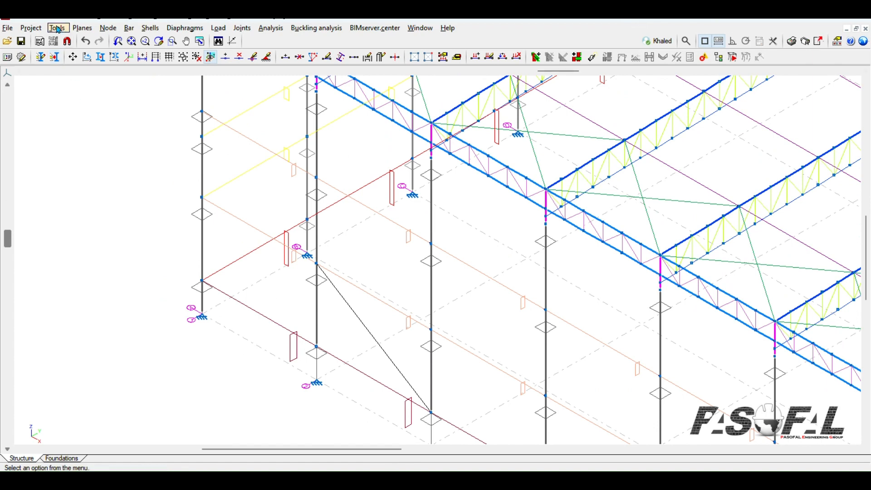
# Step: Set the colour of the New Bracing System layer to light grey, colour 9, and accept the layer changes
pyautogui.click(57, 28)
pyautogui.click(79, 42)
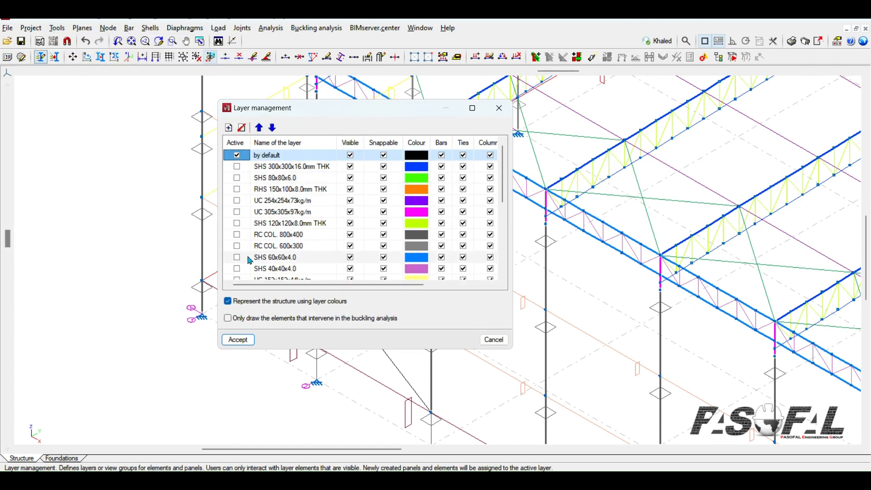
pyautogui.scroll(-5, 318, 257)
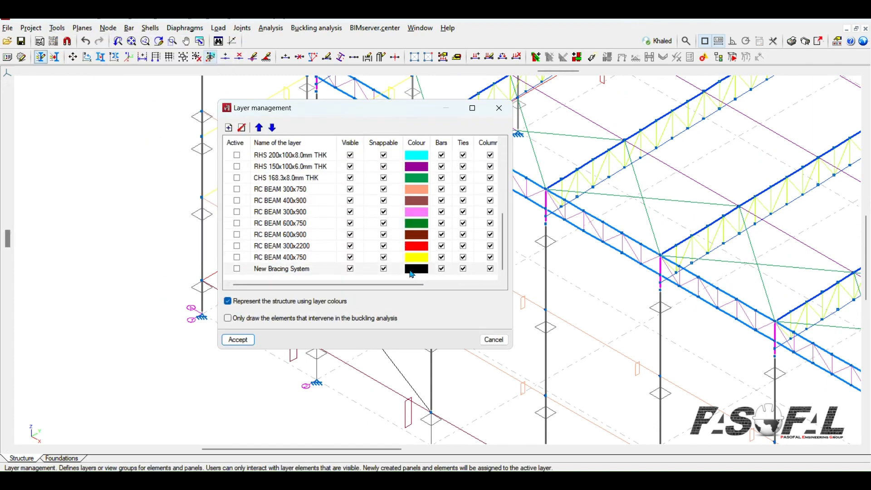
pyautogui.click(416, 269)
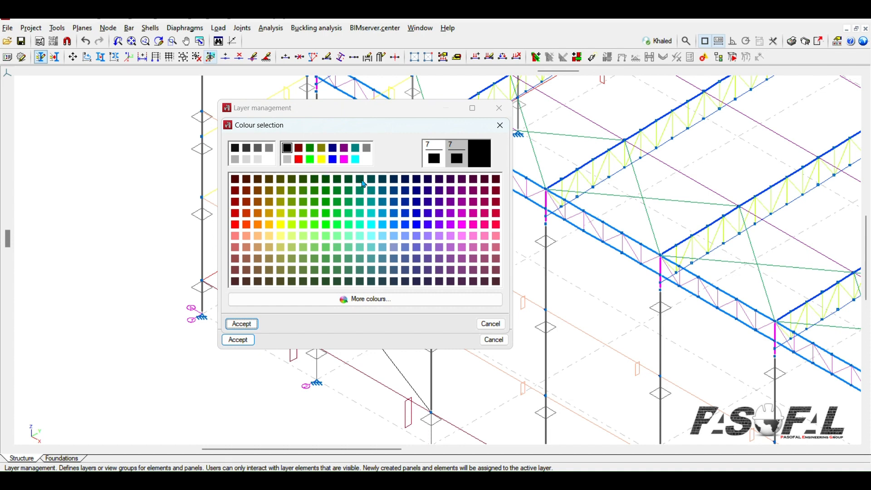
pyautogui.click(368, 150)
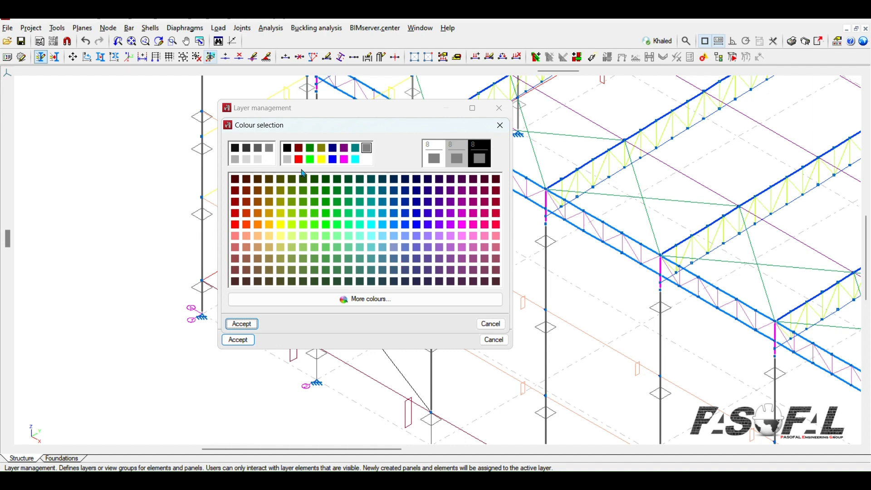
pyautogui.click(246, 160)
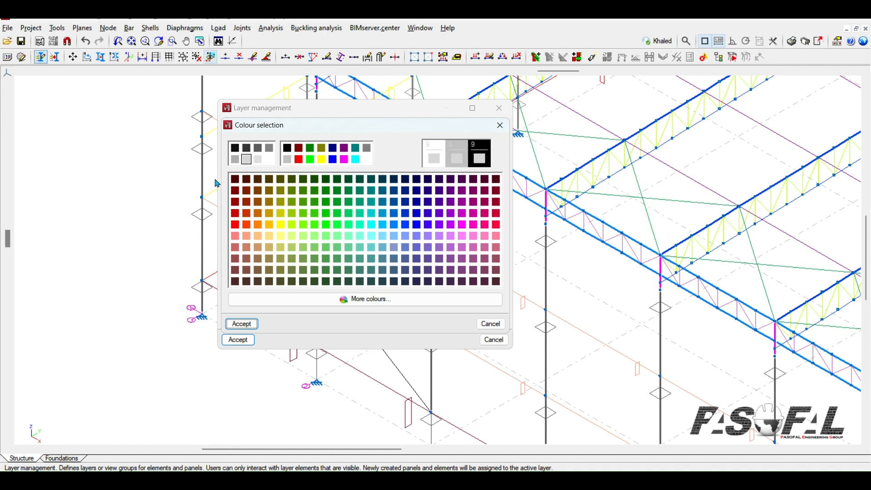
pyautogui.click(243, 324)
pyautogui.click(239, 340)
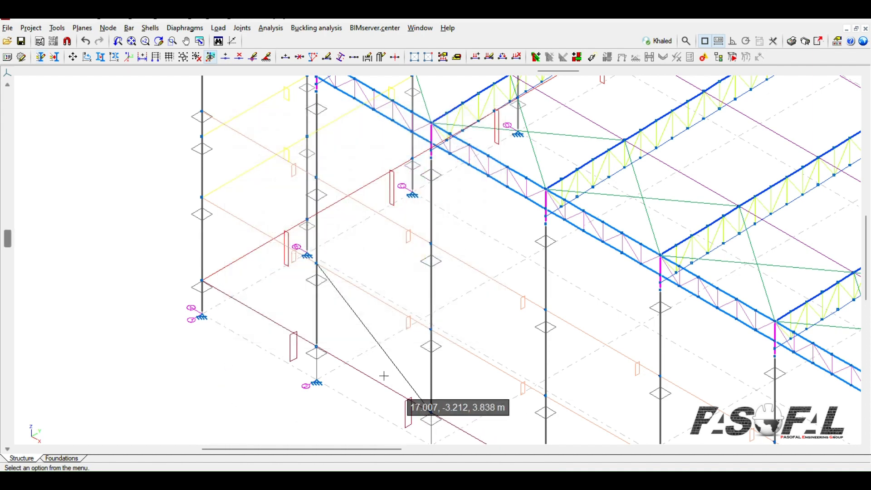
# Step: Check which layers the R 25 diagonal is assigned to and accept the assignment
pyautogui.scroll(3, 388, 375)
pyautogui.scroll(-2, 391, 353)
pyautogui.click(58, 28)
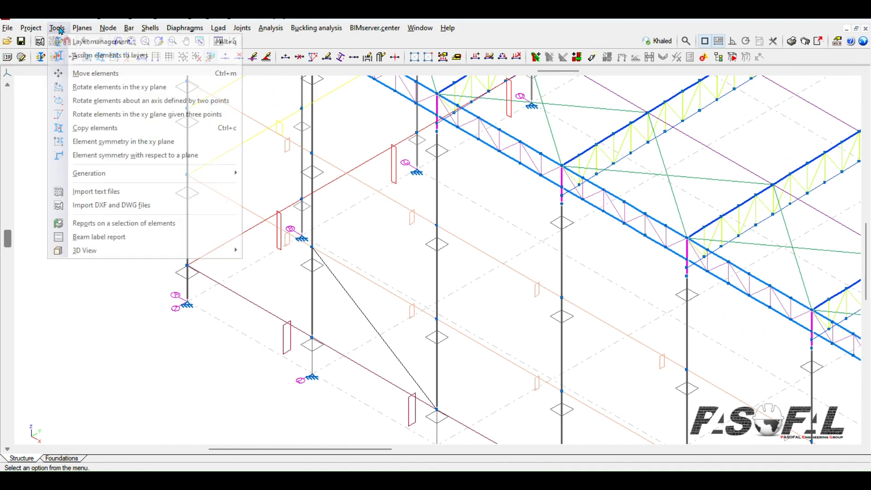
pyautogui.click(100, 56)
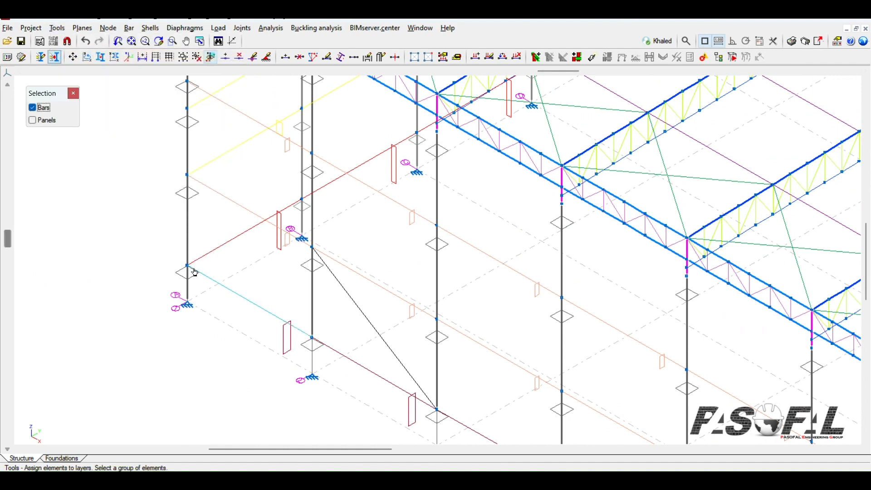
pyautogui.click(353, 313)
pyautogui.scroll(-4, 443, 305)
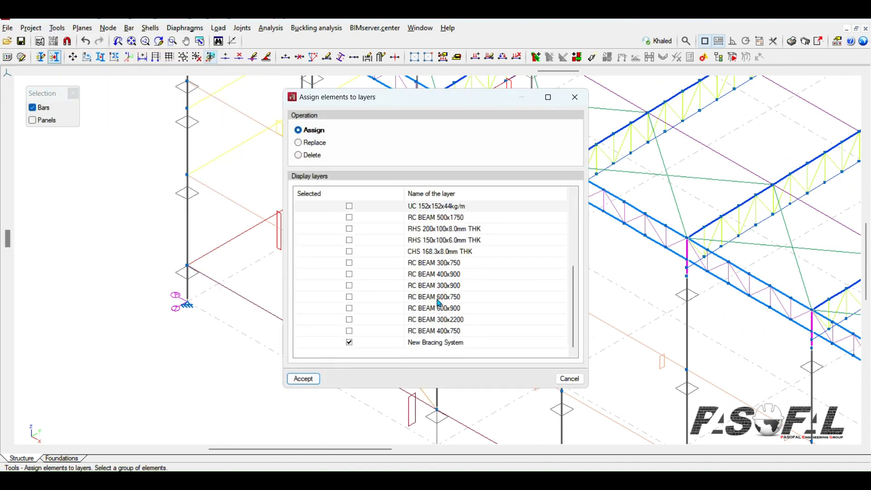
pyautogui.scroll(4, 437, 309)
pyautogui.scroll(-4, 385, 304)
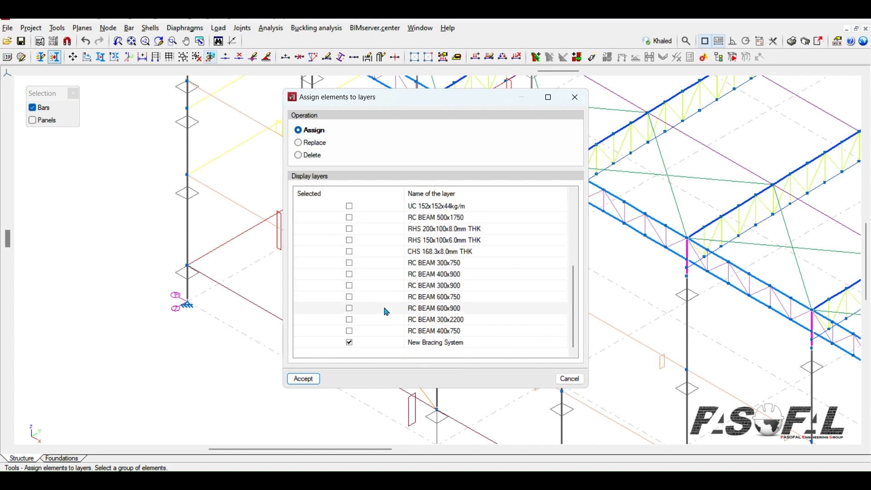
pyautogui.click(304, 379)
# Step: Set the colour of the New Bracing System layer to bright green, colour 70, and accept the layer changes
pyautogui.scroll(4, 374, 358)
pyautogui.scroll(-3, 369, 314)
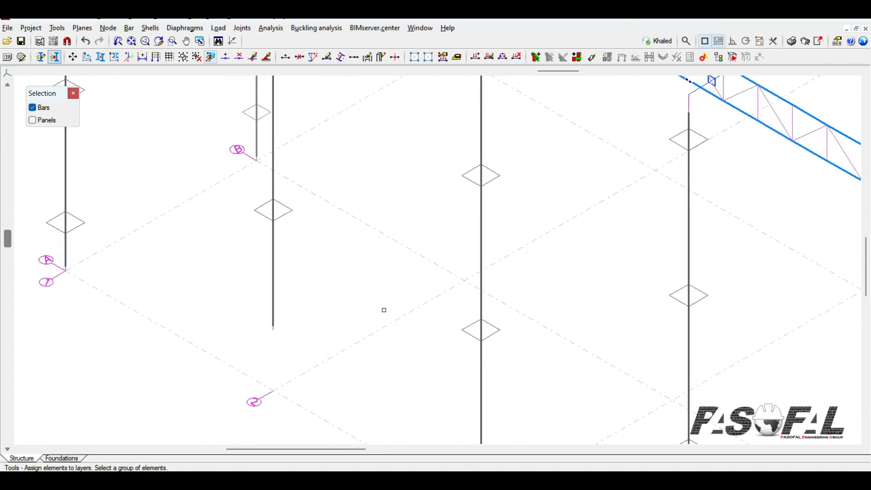
pyautogui.click(62, 29)
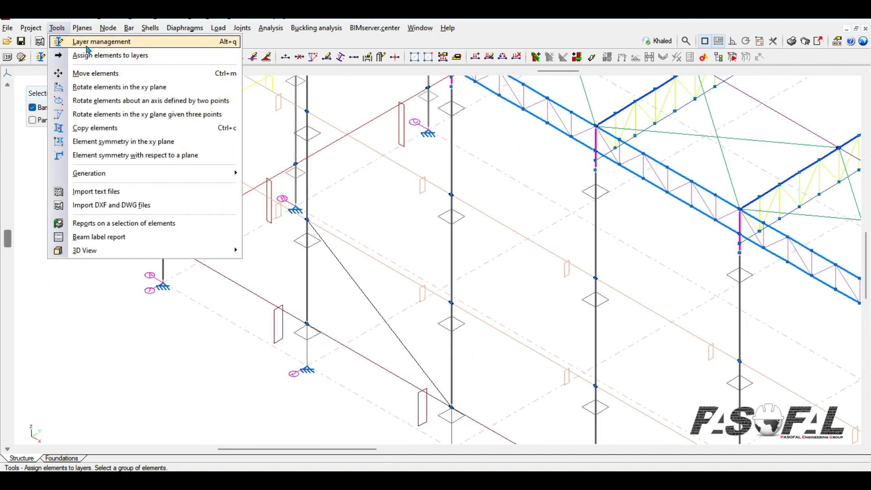
pyautogui.click(87, 45)
pyautogui.scroll(-5, 345, 249)
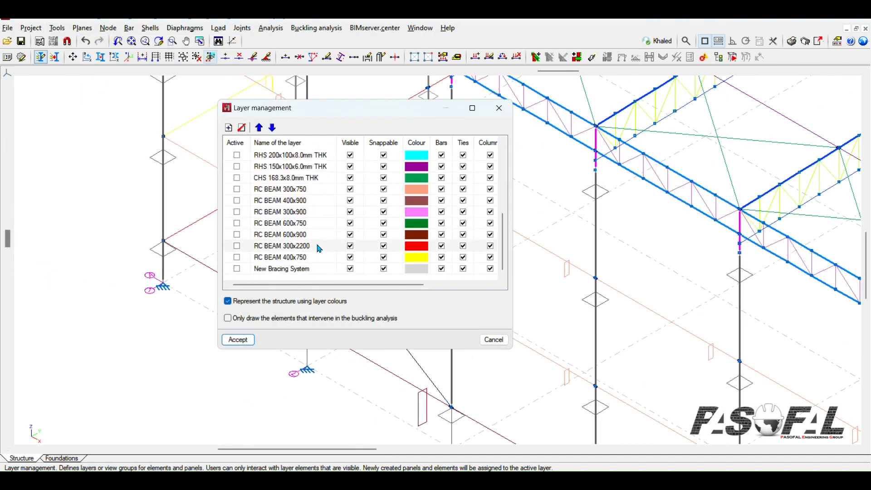
pyautogui.click(417, 271)
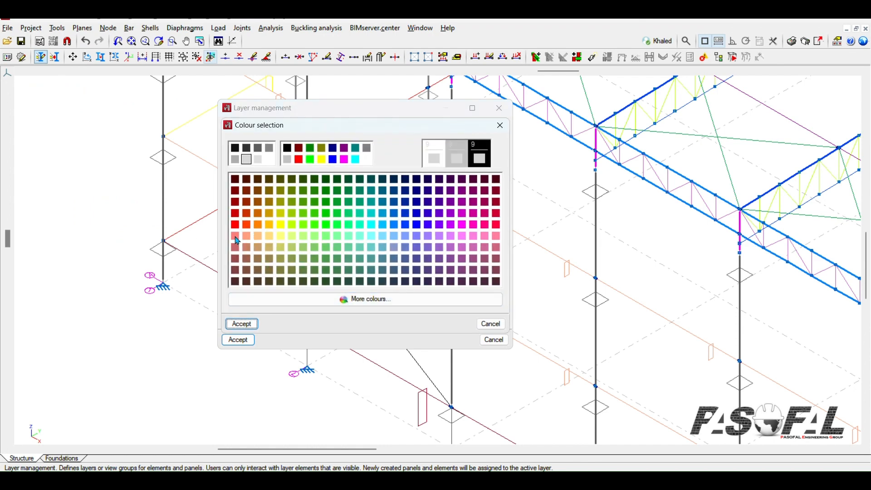
pyautogui.click(304, 225)
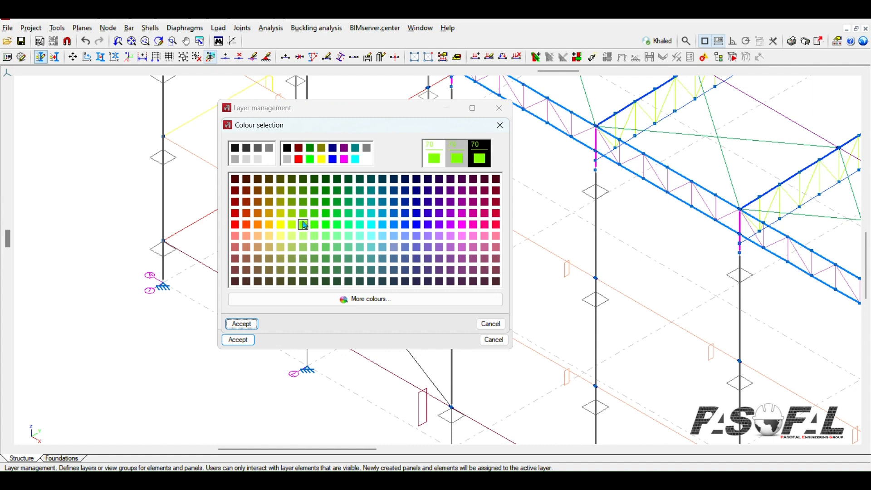
pyautogui.click(318, 302)
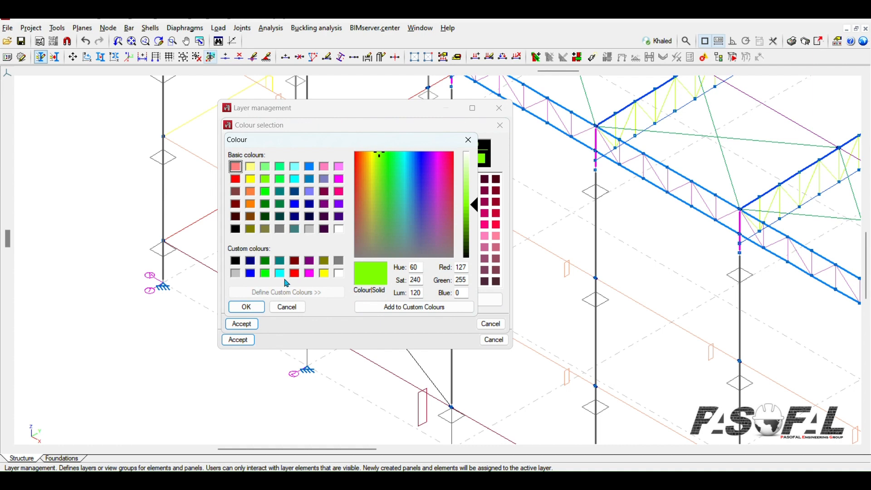
pyautogui.click(245, 307)
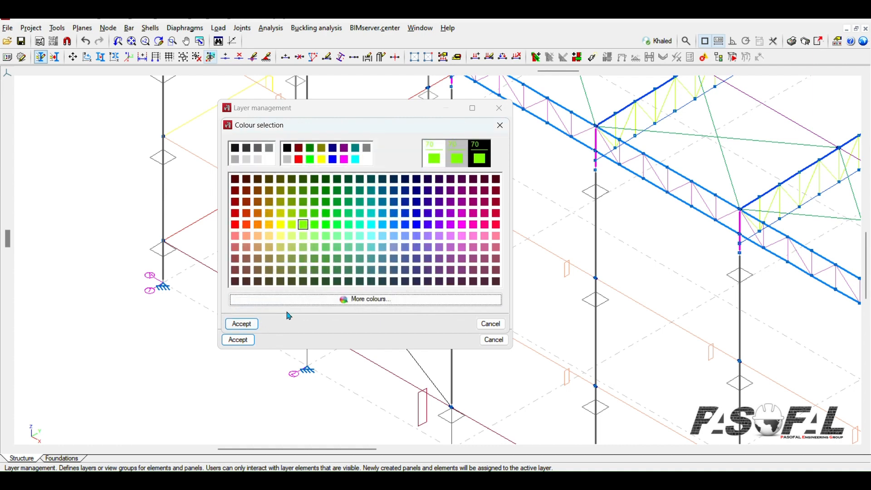
pyautogui.click(249, 324)
pyautogui.click(235, 339)
# Step: Draw the crossing R 25 diagonal from 8.700, 0.000, 0.000 m to the neighbouring side column's node at 5.450 m height
pyautogui.scroll(2, 415, 315)
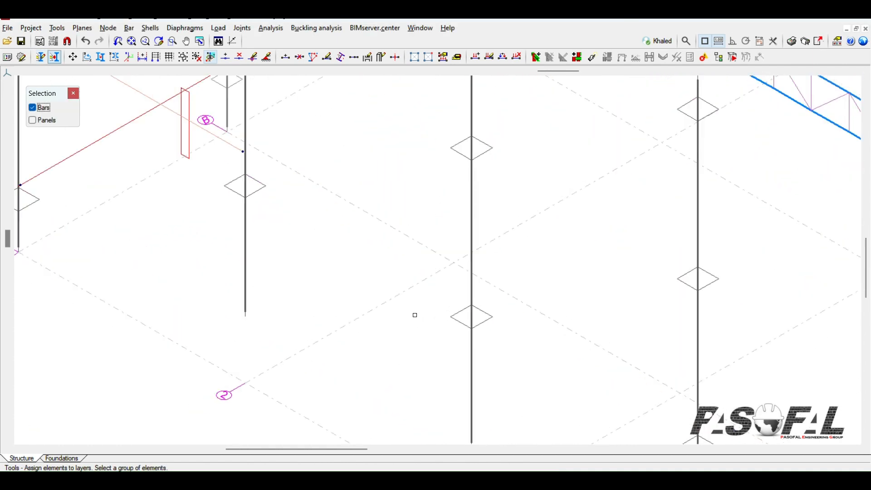
pyautogui.scroll(-1, 415, 315)
pyautogui.click(127, 31)
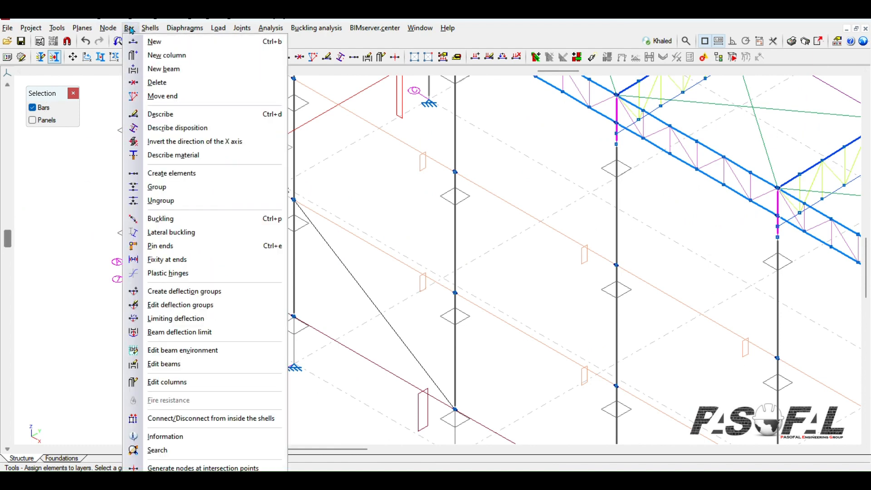
pyautogui.click(142, 43)
pyautogui.moveTo(93, 150); pyautogui.dragTo(75, 124)
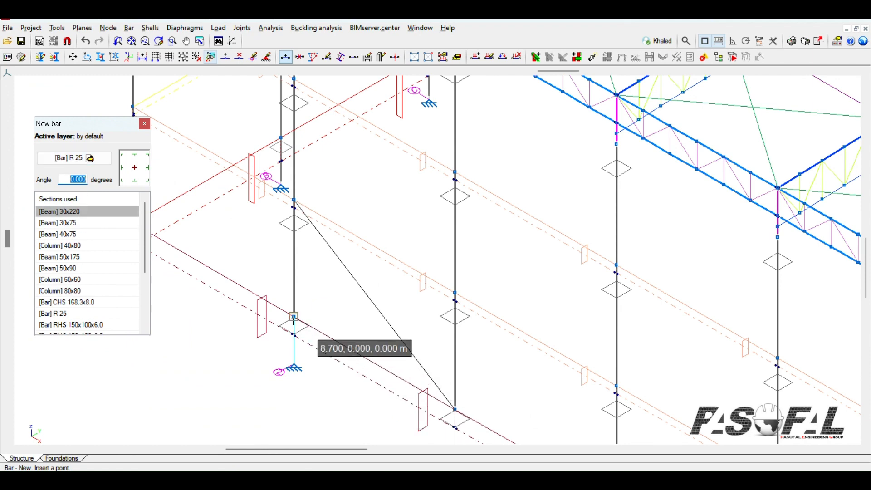
pyautogui.click(294, 317)
pyautogui.click(455, 293)
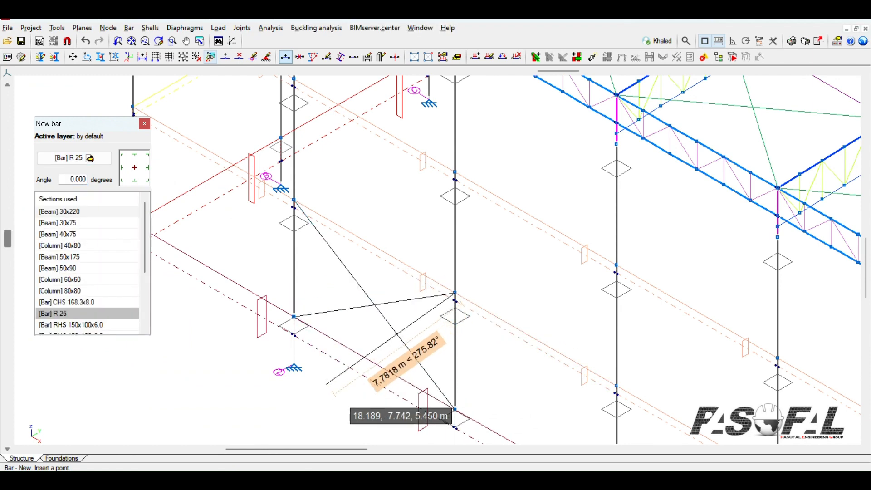
pyautogui.scroll(1, 377, 315)
pyautogui.scroll(-1, 378, 315)
# Step: Start assigning elements to layers and select both crossing R 25 diagonals
pyautogui.click(57, 28)
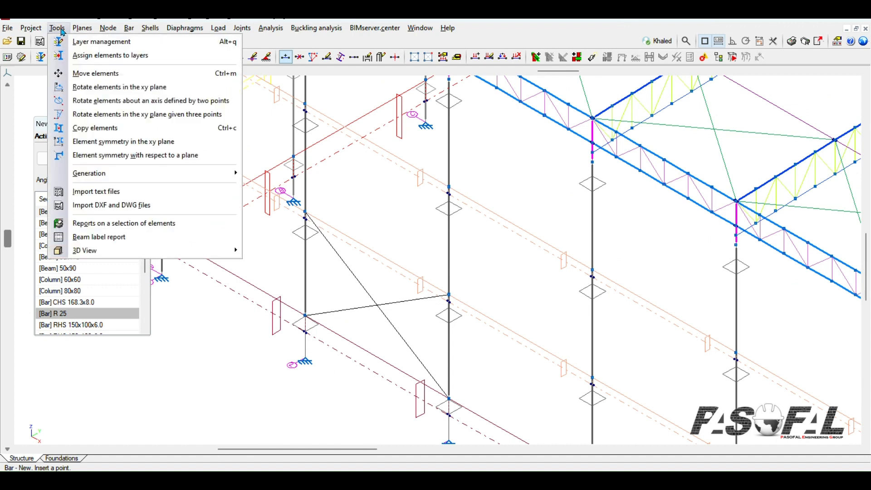
pyautogui.click(97, 56)
pyautogui.click(400, 302)
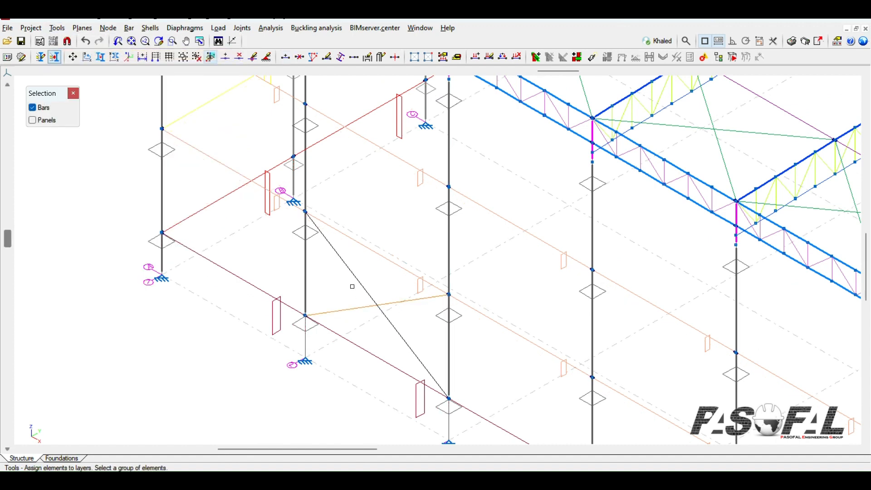
pyautogui.click(352, 272)
pyautogui.rightClick(184, 359)
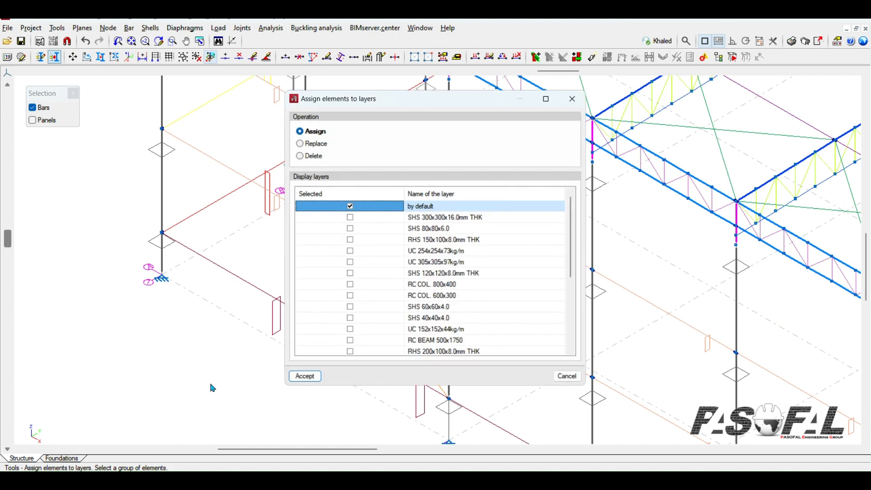
# Step: Replace the layers of both diagonals, deselecting the by default layer and keeping only New Bracing System
pyautogui.click(350, 206)
pyautogui.scroll(-4, 375, 289)
pyautogui.click(349, 343)
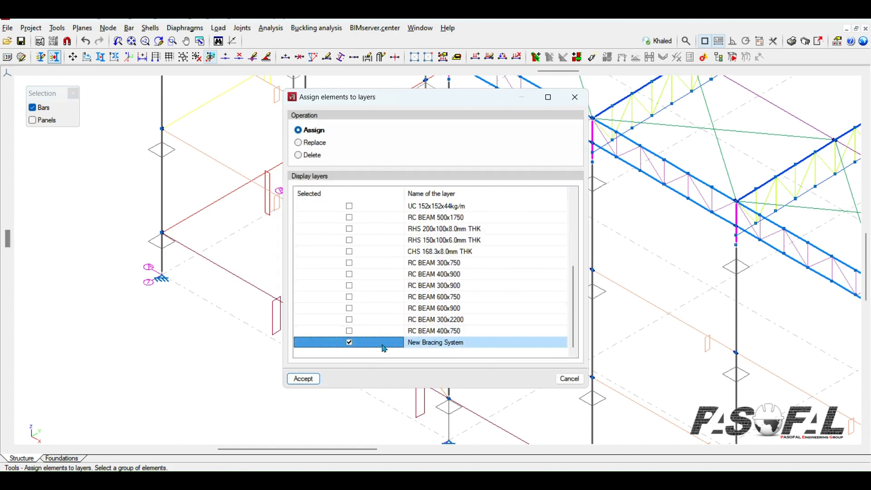
pyautogui.click(303, 144)
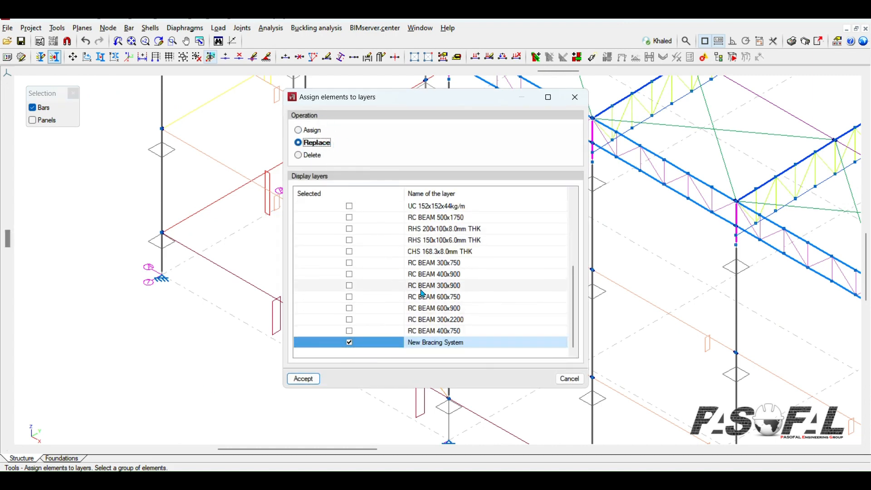
pyautogui.scroll(4, 422, 286)
pyautogui.scroll(-4, 422, 286)
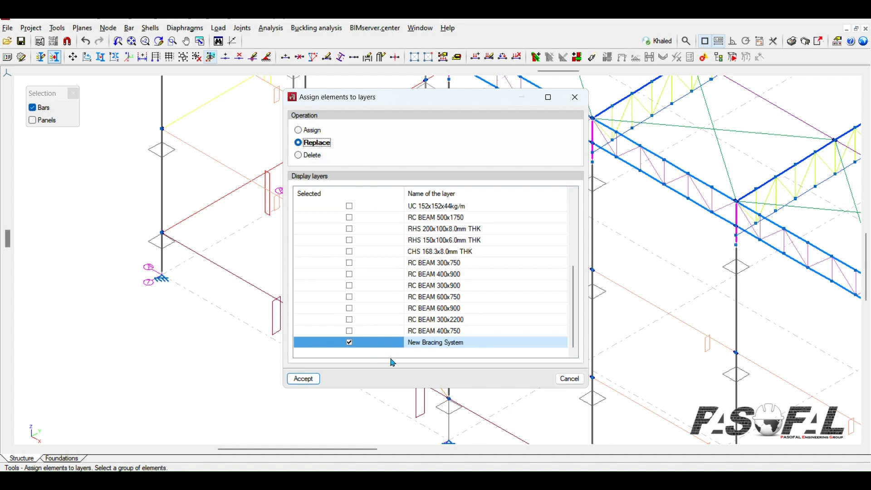
pyautogui.click(314, 378)
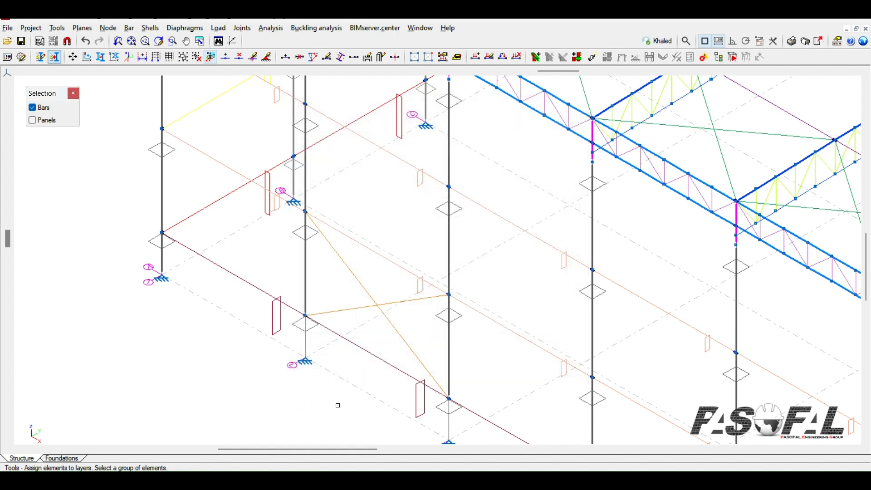
pyautogui.scroll(4, 369, 325)
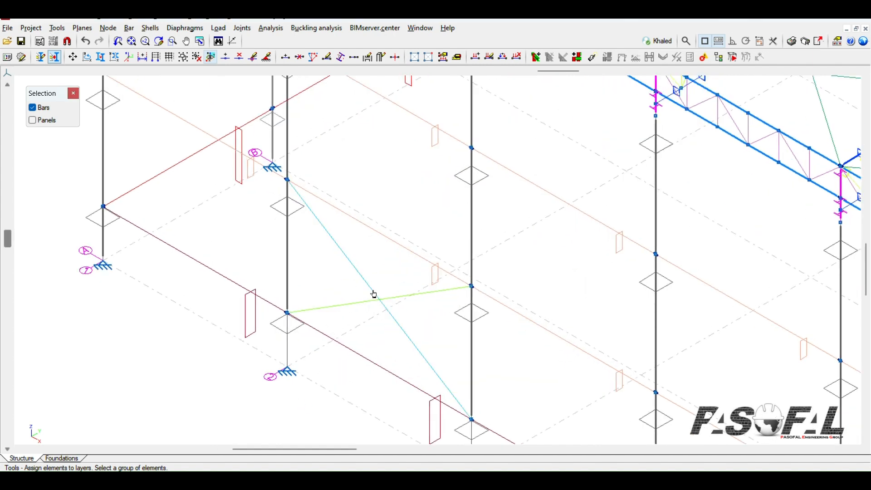
pyautogui.scroll(-4, 375, 294)
pyautogui.scroll(3, 362, 326)
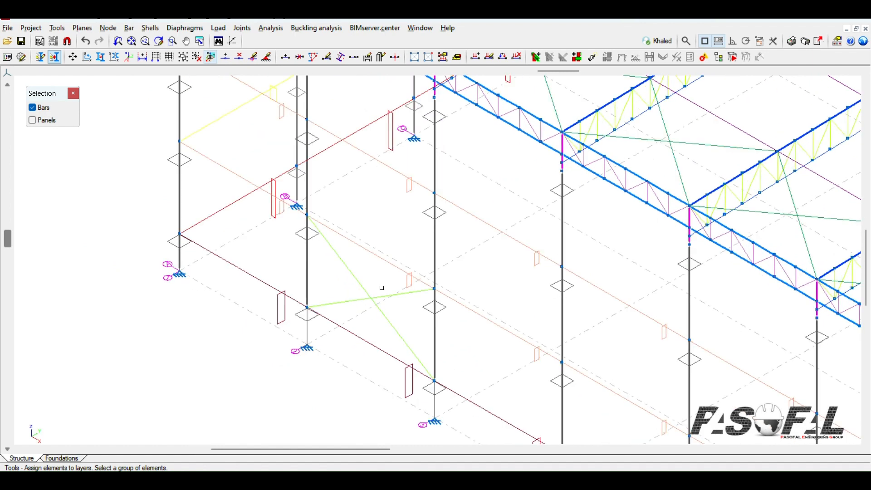
pyautogui.scroll(1, 369, 321)
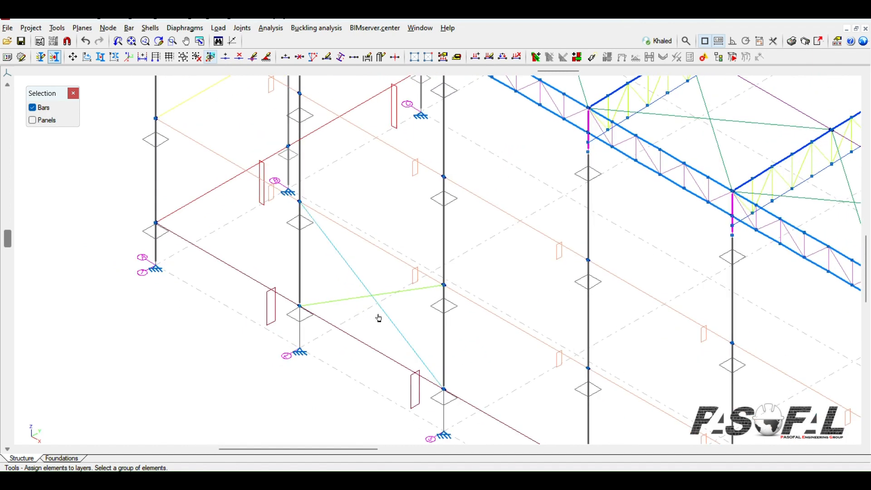
# Step: Draw two crossing R 25 diagonals in the next side bay, between the columns' base-beam nodes and their nodes at 5.450 m height
pyautogui.click(129, 28)
pyautogui.click(155, 39)
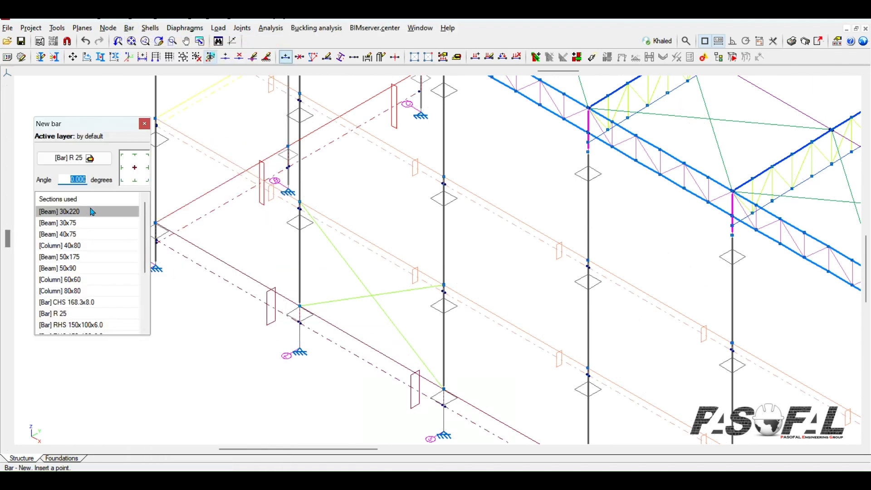
pyautogui.scroll(-3, 88, 245)
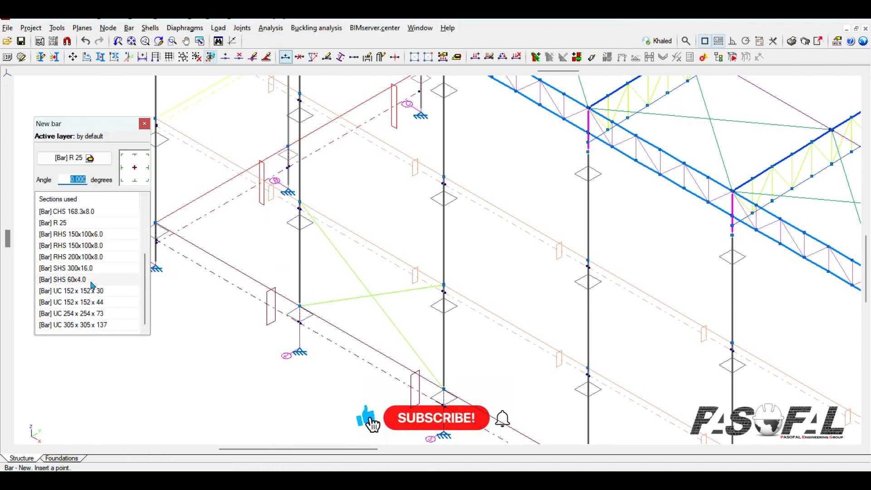
pyautogui.scroll(2, 90, 286)
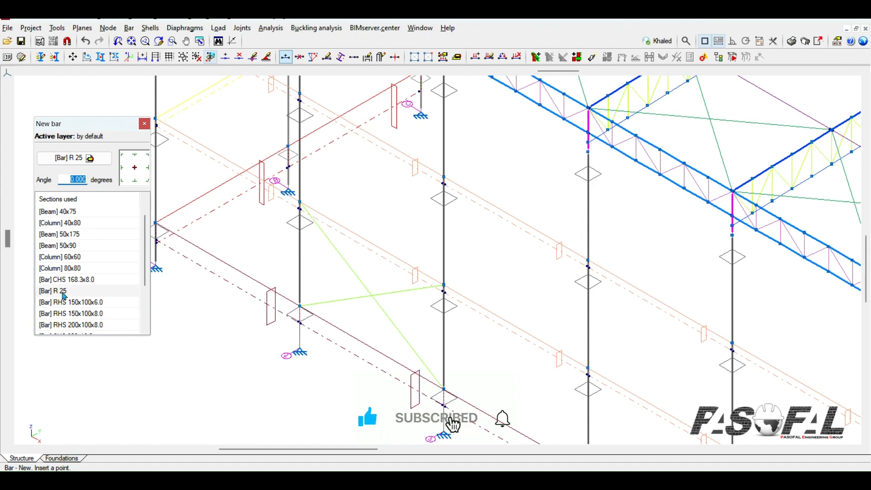
pyautogui.click(61, 293)
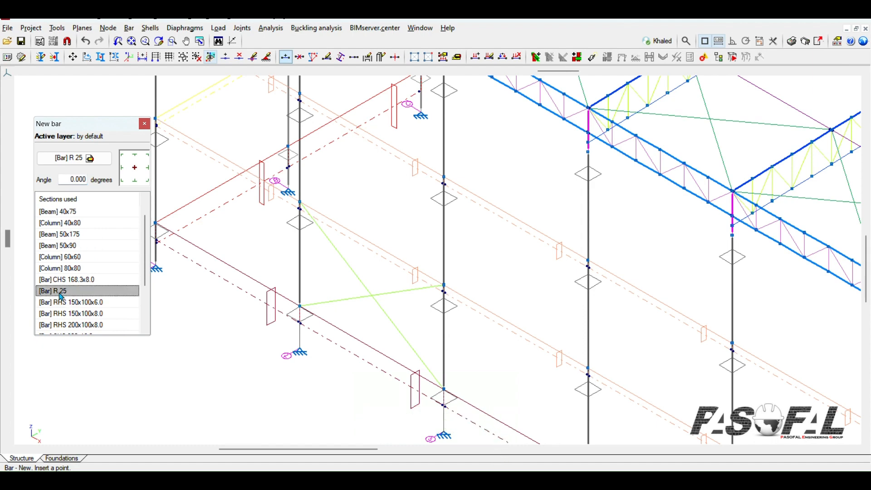
pyautogui.scroll(1, 64, 292)
pyautogui.scroll(-3, 67, 243)
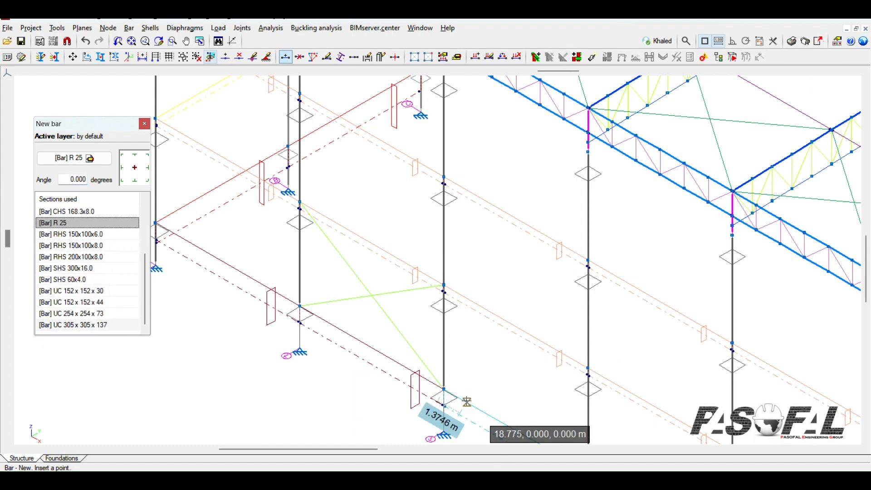
pyautogui.scroll(-2, 398, 359)
pyautogui.click(514, 366)
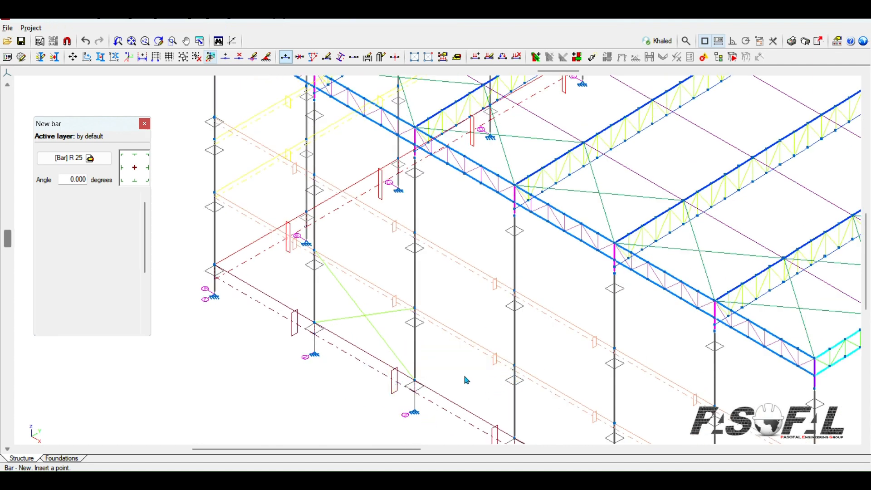
pyautogui.click(513, 439)
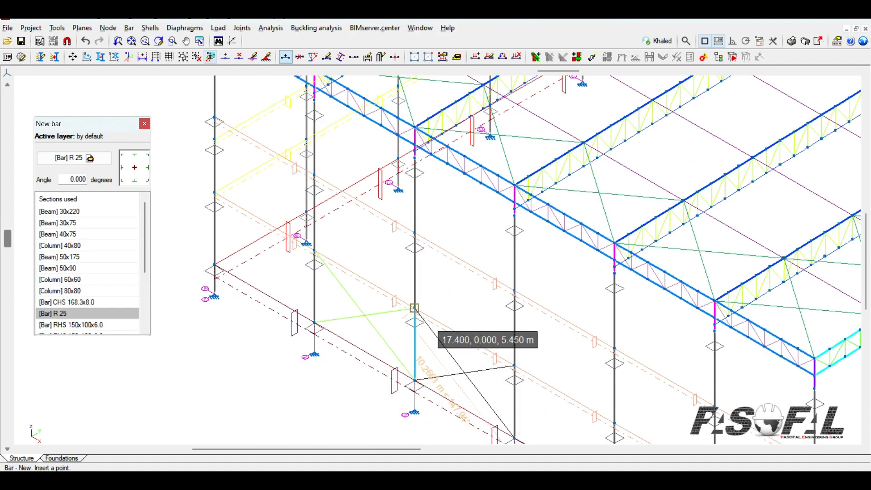
pyautogui.scroll(-2, 460, 313)
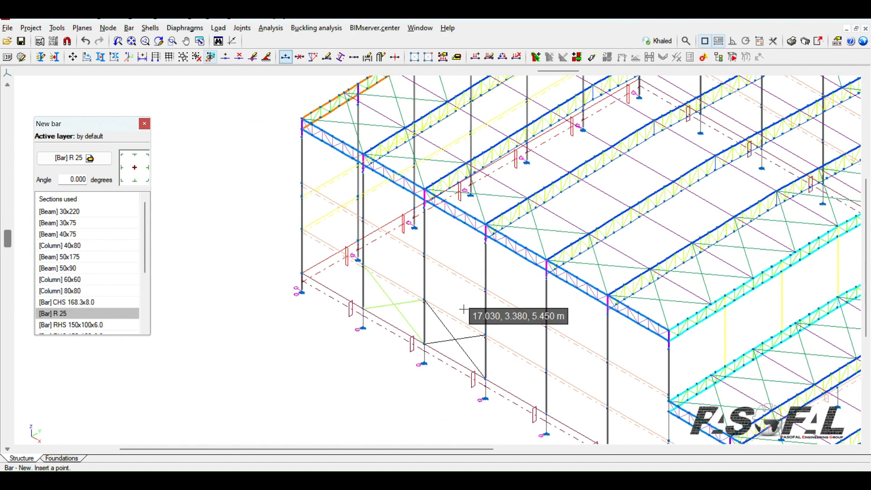
# Step: Assign the two new black diagonals to the New Bracing System layer with the Assign operation, keeping by default selected
pyautogui.click(57, 28)
pyautogui.click(91, 55)
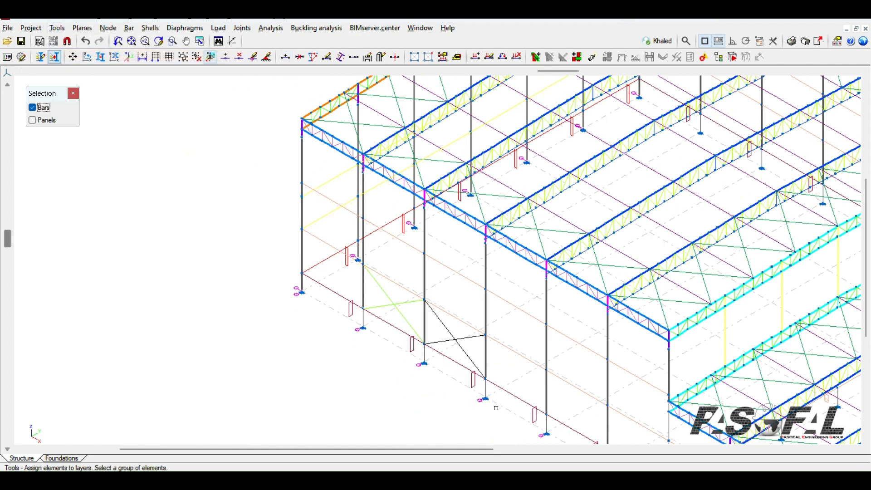
pyautogui.click(458, 344)
pyautogui.rightClick(437, 381)
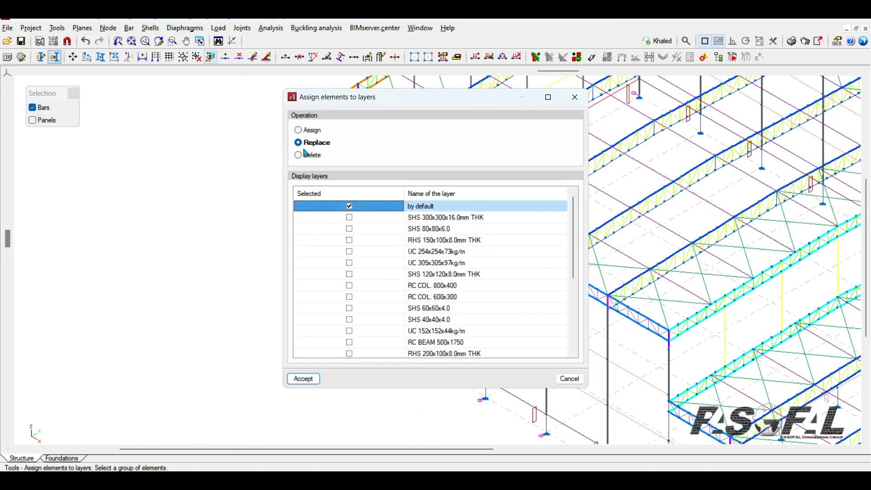
pyautogui.click(298, 130)
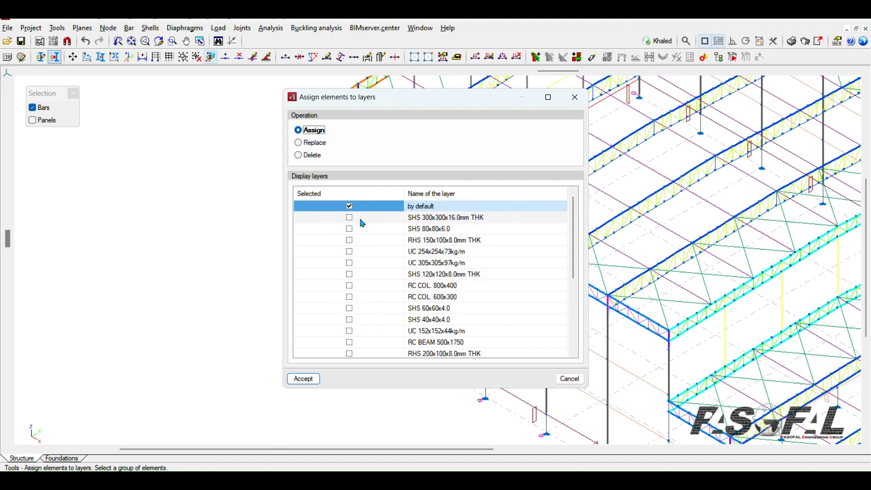
pyautogui.click(350, 343)
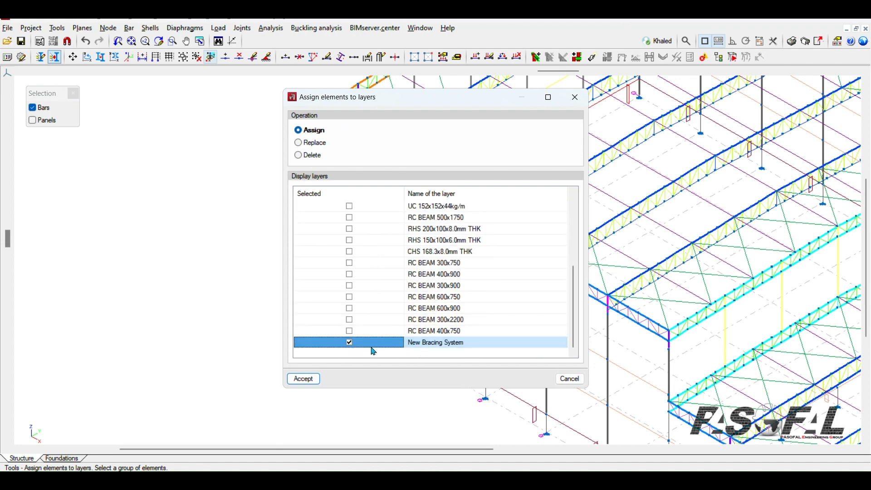
pyautogui.click(311, 380)
pyautogui.scroll(3, 442, 375)
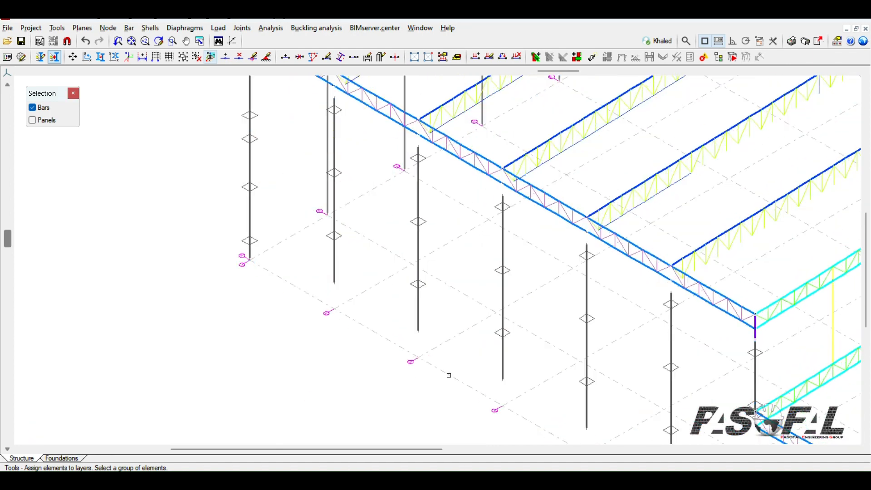
# Step: Replace the layers of the two new diagonals, deselecting by default and leaving only New Bracing System
pyautogui.click(54, 30)
pyautogui.click(84, 57)
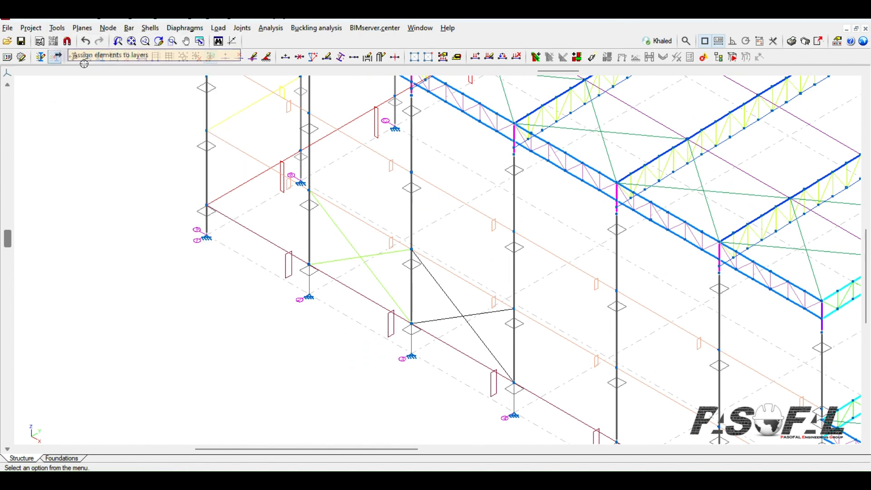
pyautogui.rightClick(145, 352)
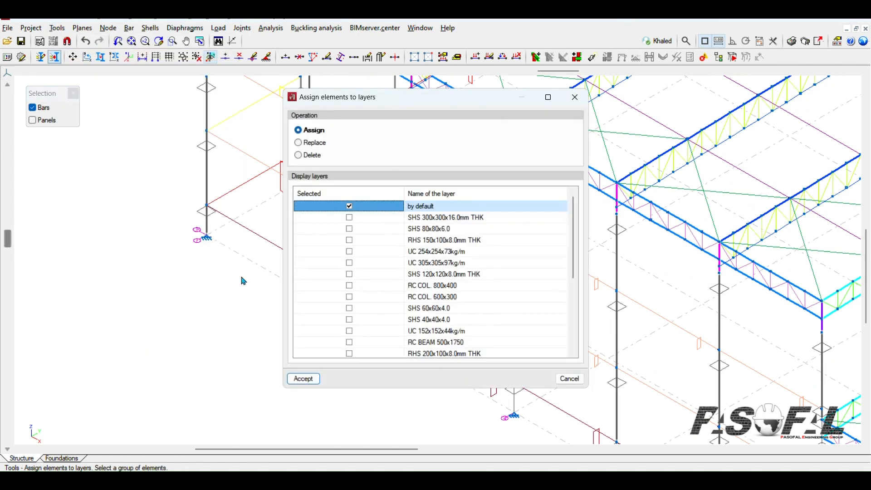
pyautogui.click(298, 144)
pyautogui.click(349, 207)
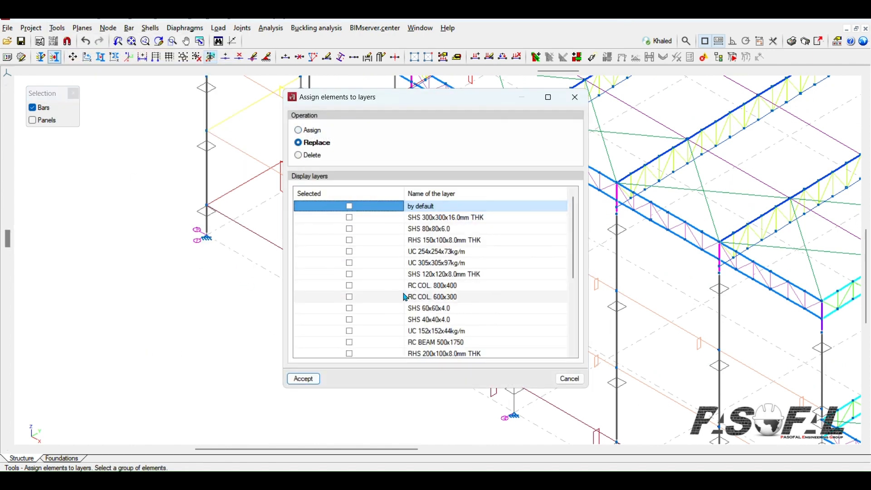
pyautogui.scroll(-5, 378, 340)
pyautogui.scroll(5, 370, 276)
pyautogui.scroll(-5, 346, 240)
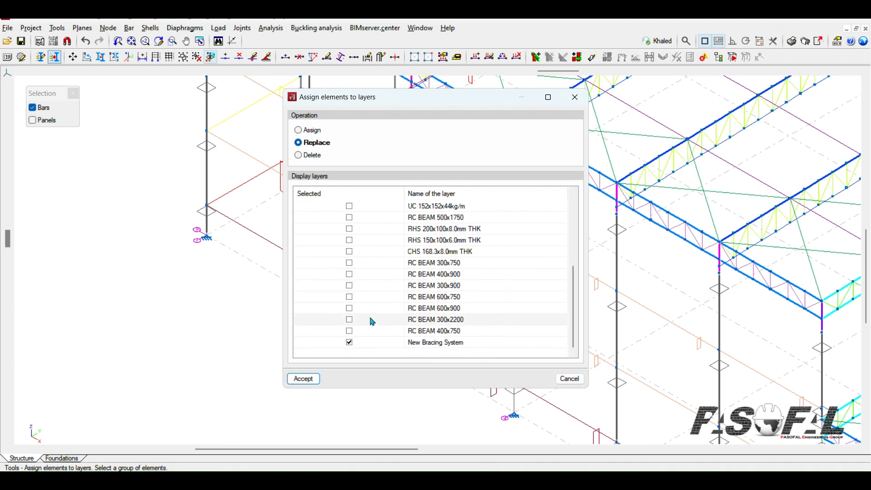
pyautogui.click(292, 384)
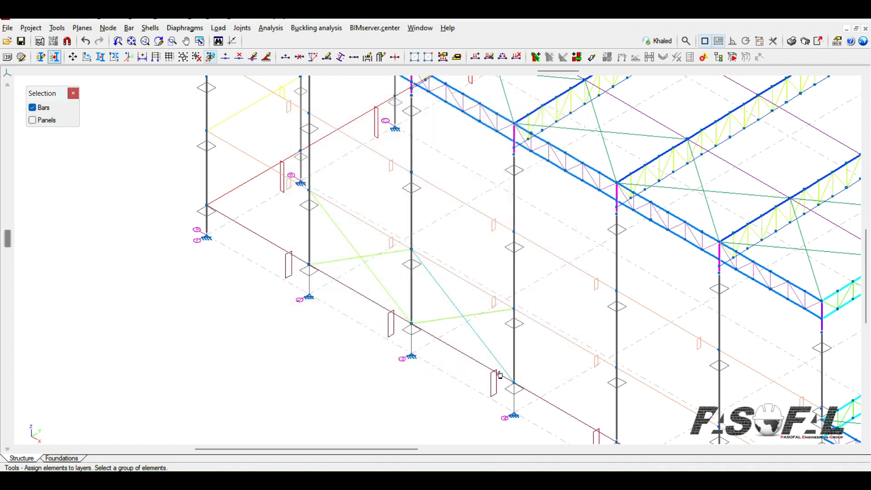
# Step: Switch to the XZ elevation view and examine the cross bracing in the two side bays
pyautogui.scroll(2, 489, 345)
pyautogui.scroll(-4, 376, 356)
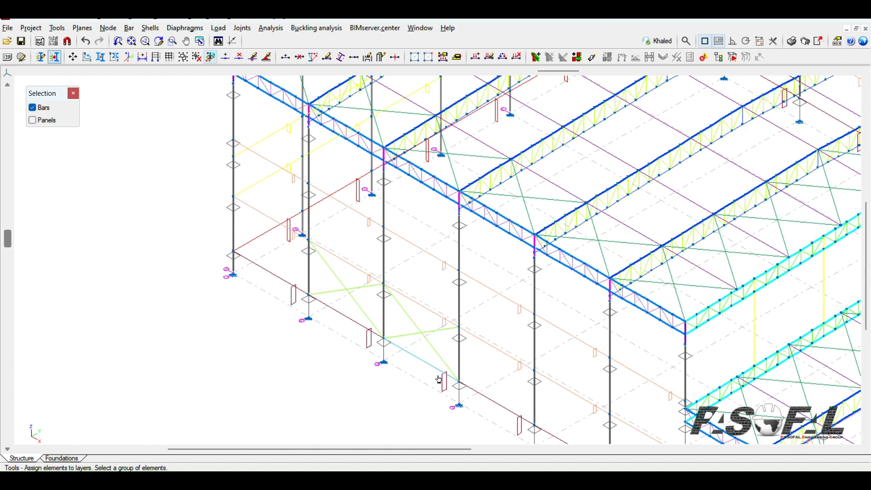
pyautogui.scroll(-3, 439, 379)
pyautogui.scroll(2, 435, 307)
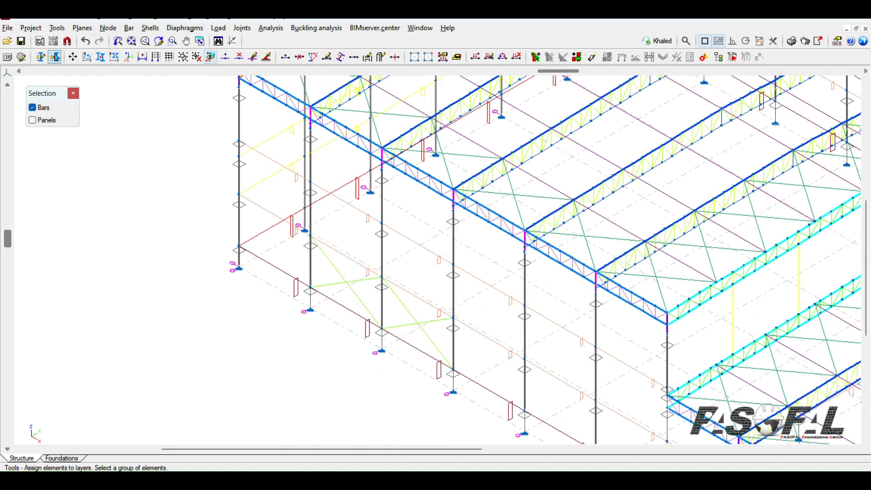
pyautogui.click(9, 73)
pyautogui.click(28, 82)
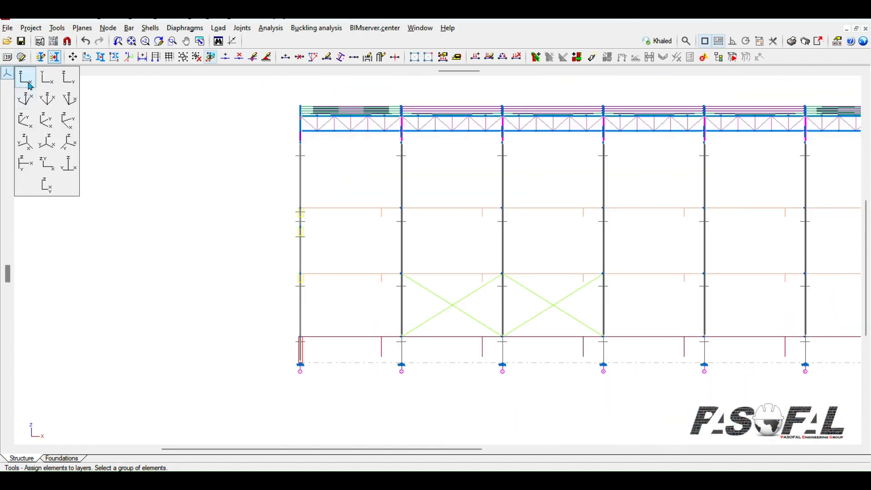
pyautogui.scroll(3, 576, 395)
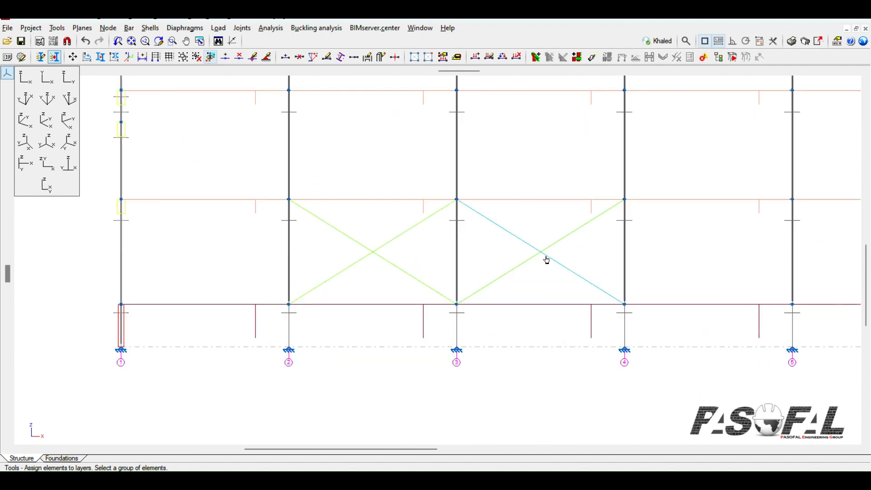
pyautogui.scroll(-2, 540, 278)
pyautogui.click(9, 77)
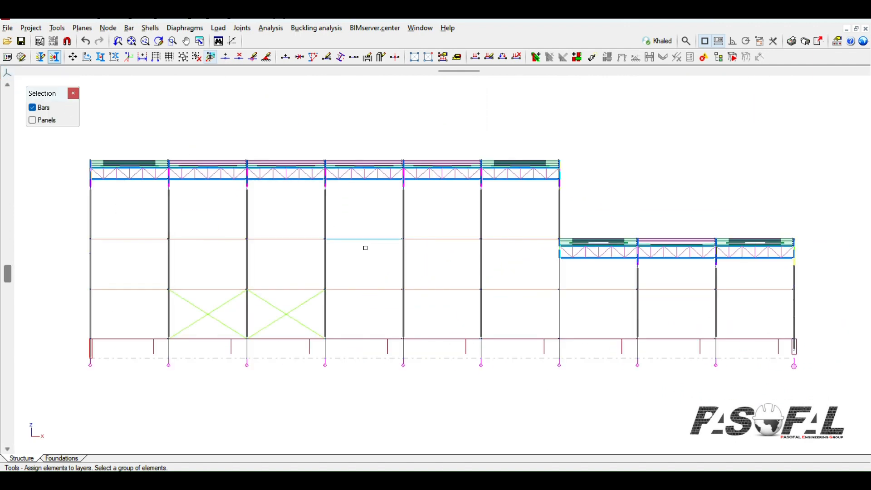
pyautogui.scroll(3, 165, 331)
pyautogui.scroll(-1, 507, 304)
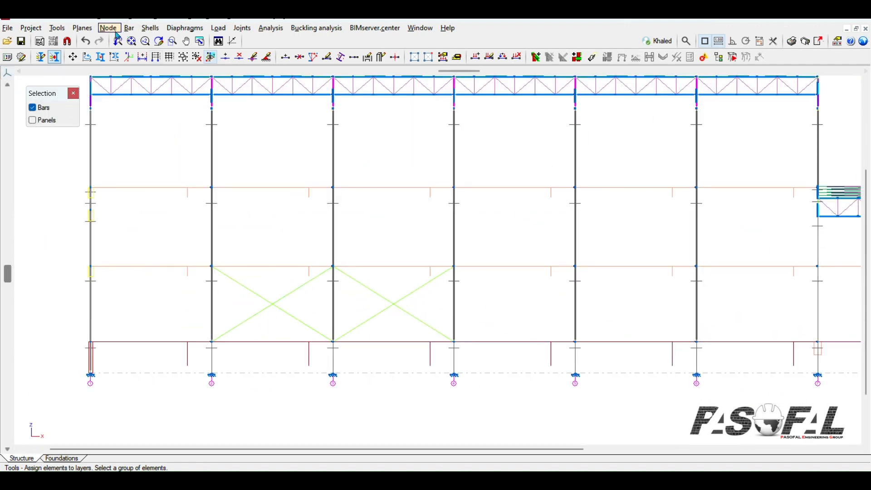
# Step: Make the New Bracing System layer invisible in the layer management and accept the change
pyautogui.click(60, 30)
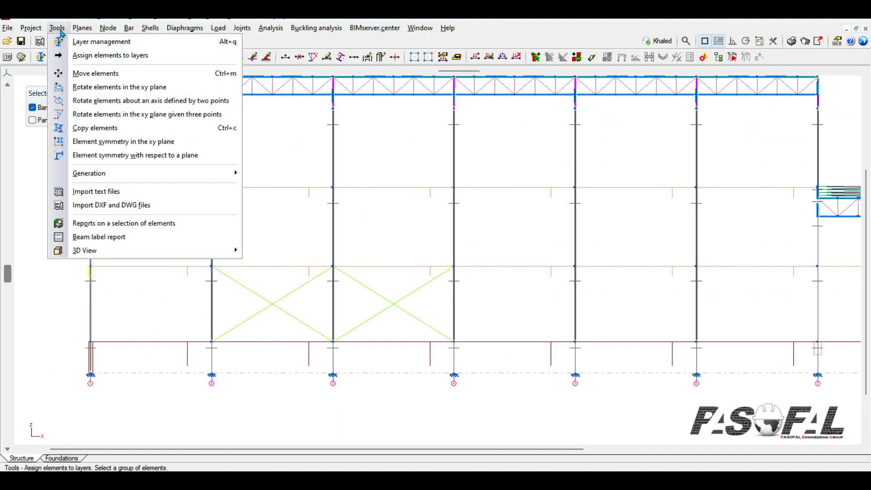
pyautogui.click(100, 43)
pyautogui.scroll(-5, 320, 213)
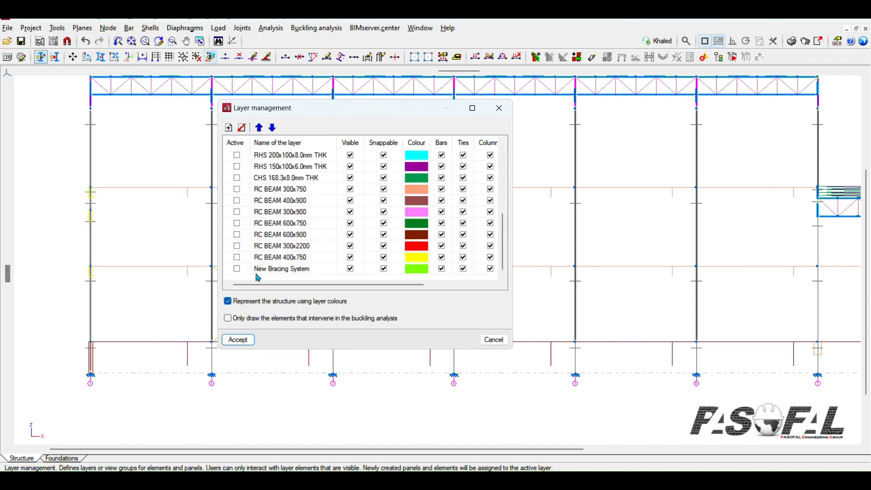
pyautogui.click(351, 270)
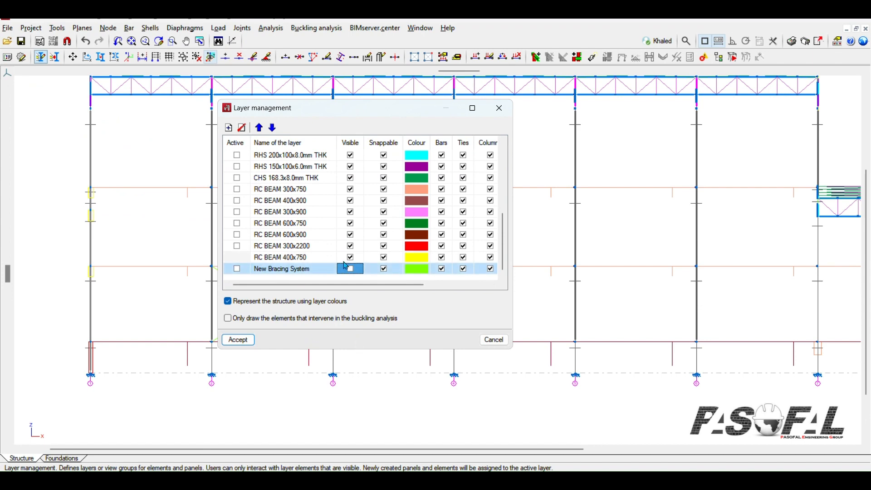
pyautogui.click(248, 341)
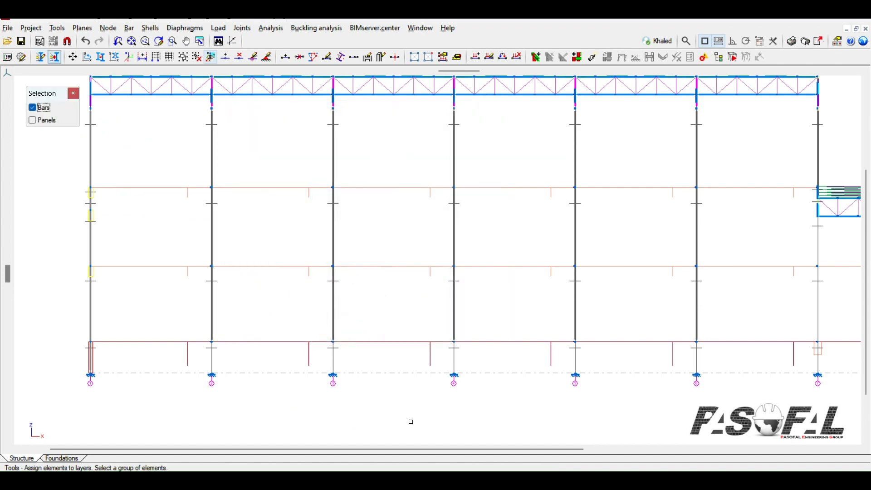
# Step: Window-select the elements around the two braced bays for layer assignment and dismiss the assignment without changes
pyautogui.scroll(3, 332, 354)
pyautogui.scroll(-3, 360, 288)
pyautogui.click(196, 232)
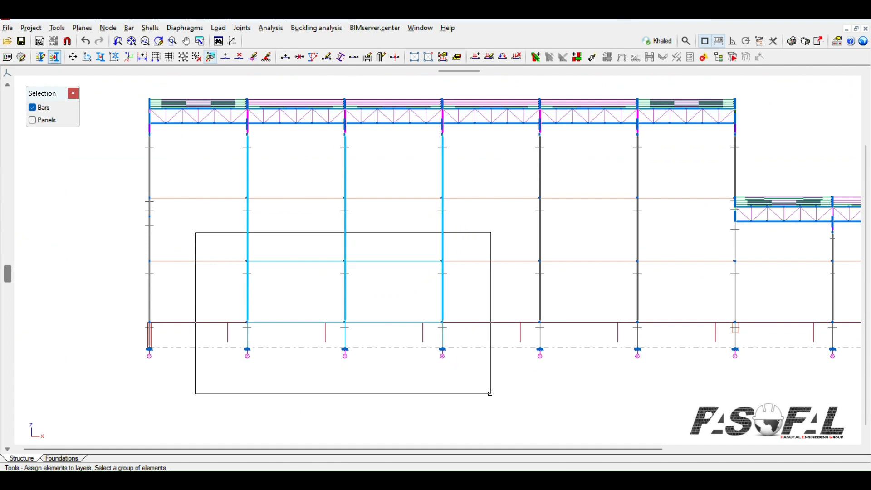
pyautogui.click(490, 394)
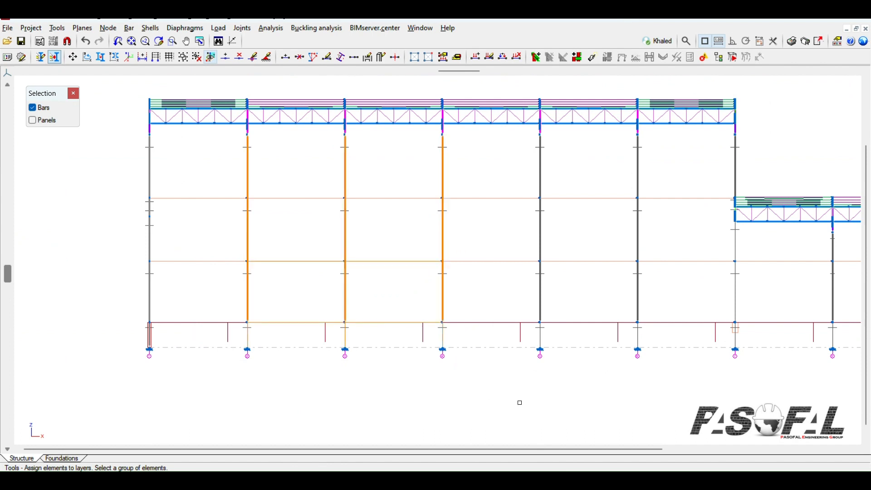
pyautogui.rightClick(519, 402)
pyautogui.click(575, 97)
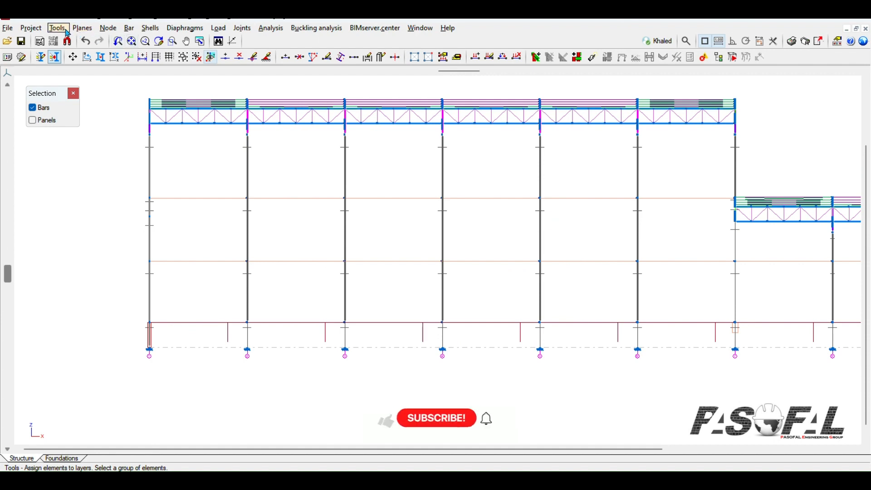
# Step: Make the New Bracing System layer visible but not snappable in the layer management and accept the change
pyautogui.click(66, 30)
pyautogui.click(82, 41)
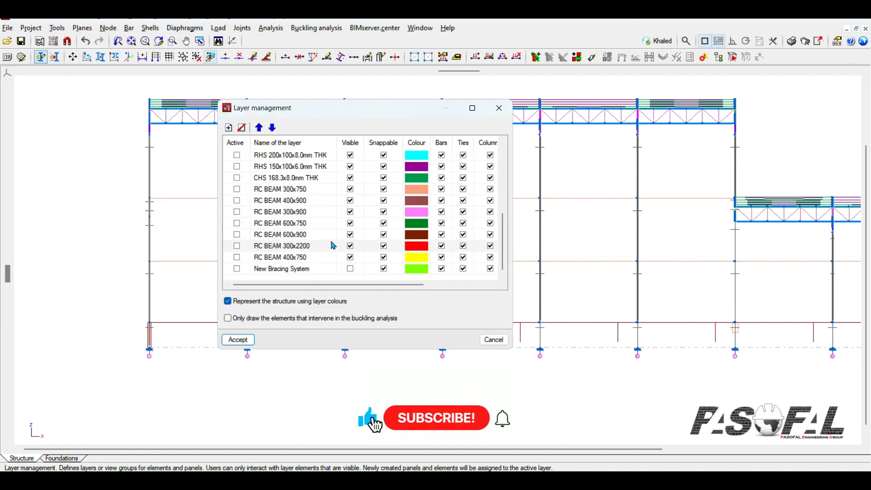
pyautogui.click(351, 269)
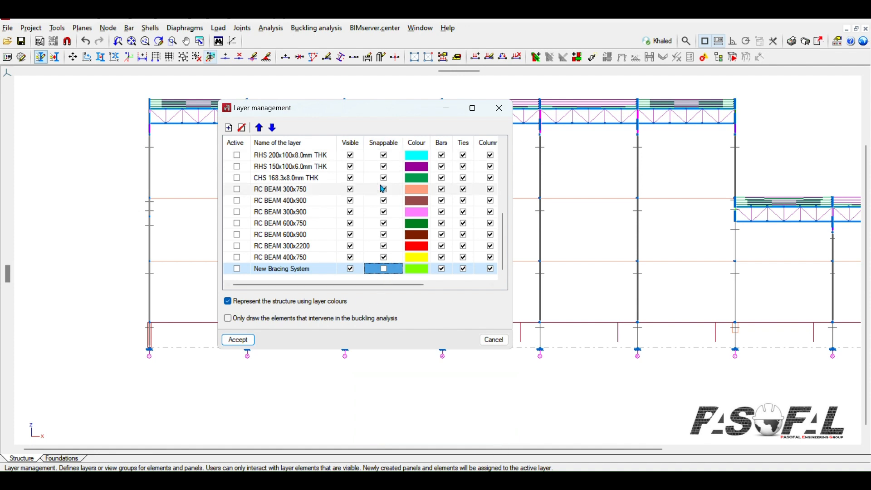
pyautogui.click(243, 341)
# Step: Test selecting the non-snappable bracing by window-selecting the two braced bays for layer assignment, and close the selection without assigning
pyautogui.scroll(3, 385, 337)
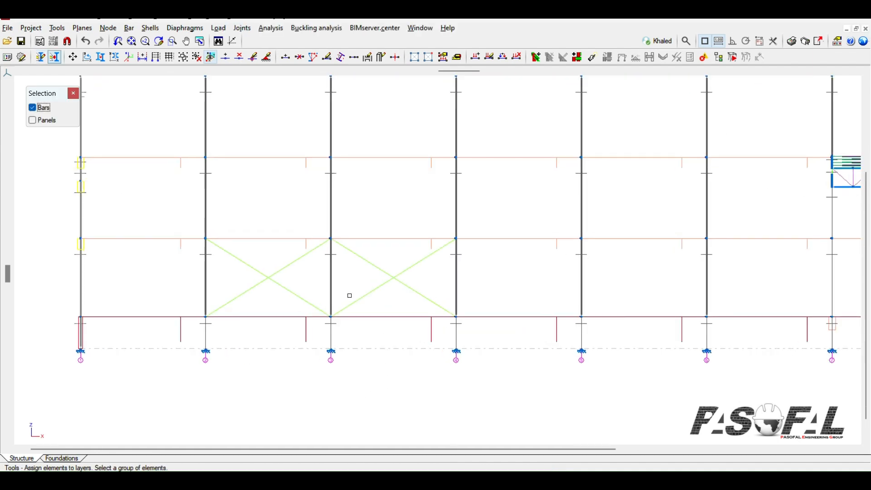
pyautogui.scroll(-3, 348, 295)
pyautogui.moveTo(206, 218); pyautogui.dragTo(477, 404)
pyautogui.scroll(2, 379, 284)
pyautogui.scroll(2, 379, 284)
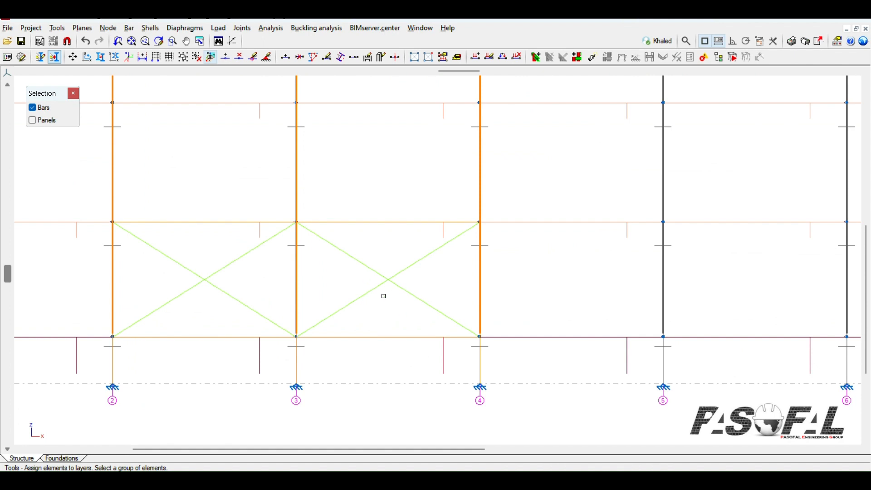
pyautogui.scroll(-2, 389, 296)
pyautogui.scroll(-2, 408, 300)
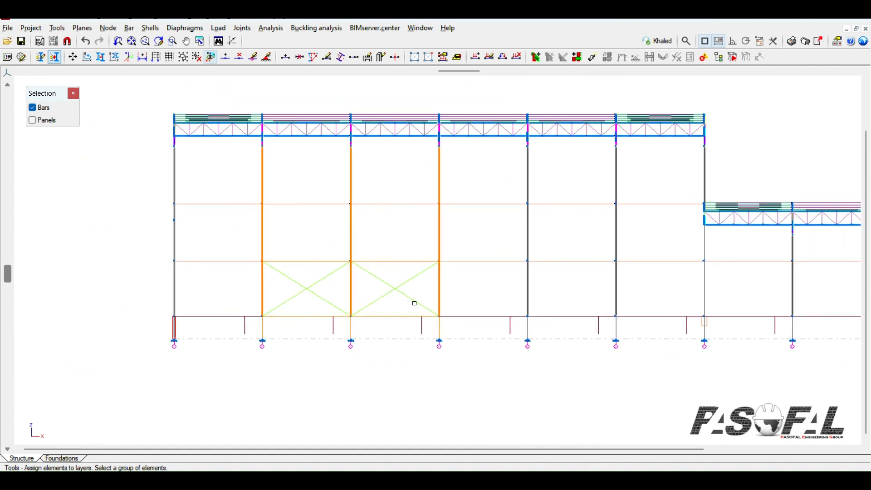
pyautogui.click(73, 93)
# Step: Examine the green cross bracing in the two bays and its place within the full XZ elevation
pyautogui.scroll(3, 401, 305)
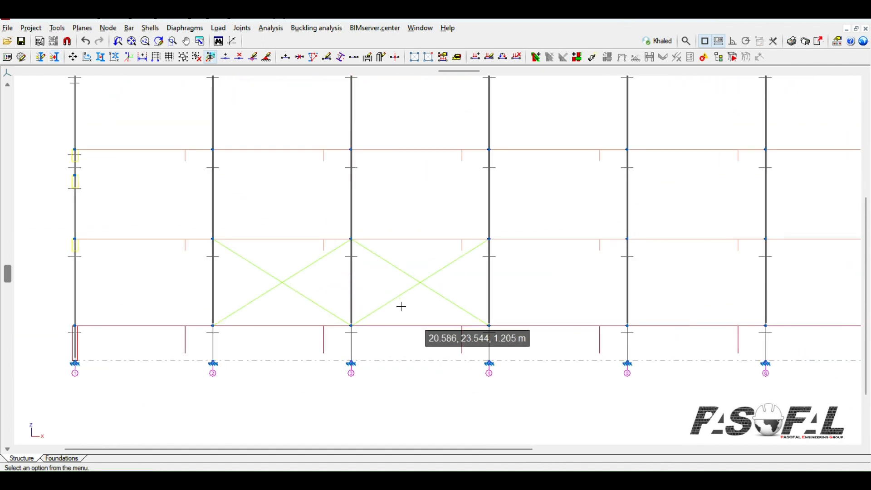
pyautogui.scroll(-2, 400, 327)
pyautogui.scroll(-3, 395, 326)
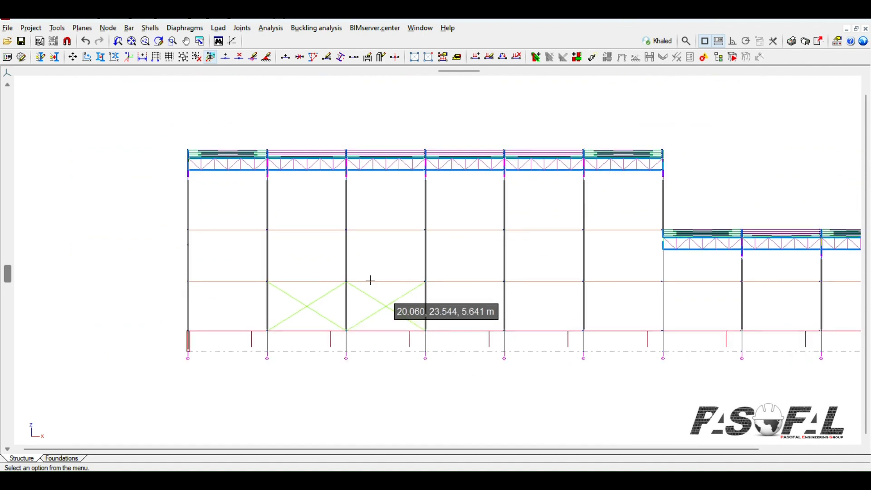
pyautogui.scroll(-1, 319, 305)
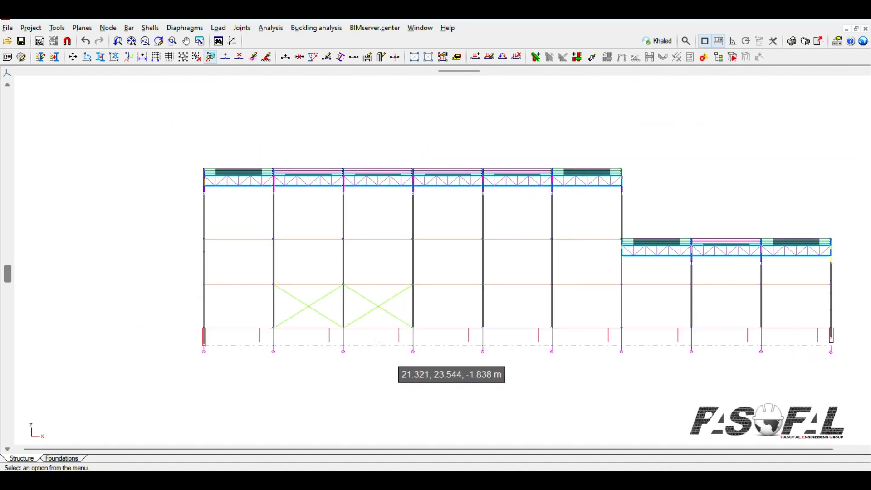
pyautogui.scroll(1, 381, 308)
pyautogui.scroll(1, 327, 331)
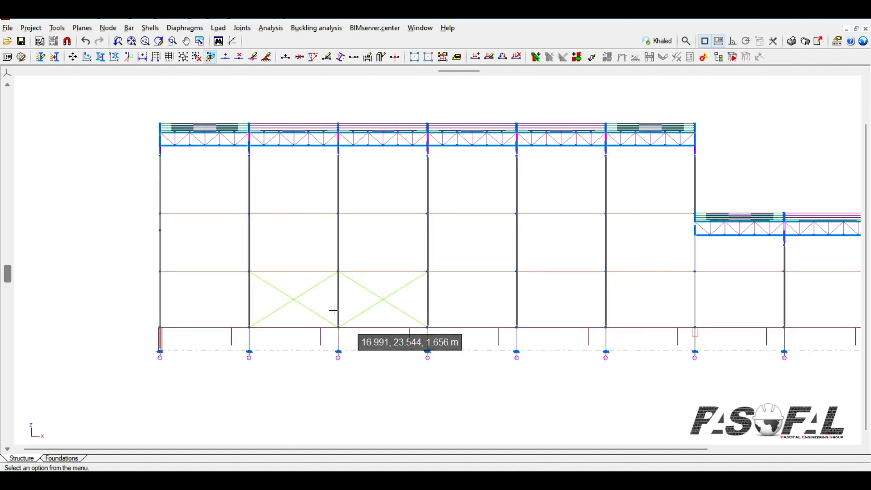
pyautogui.scroll(1, 352, 309)
pyautogui.scroll(-2, 330, 315)
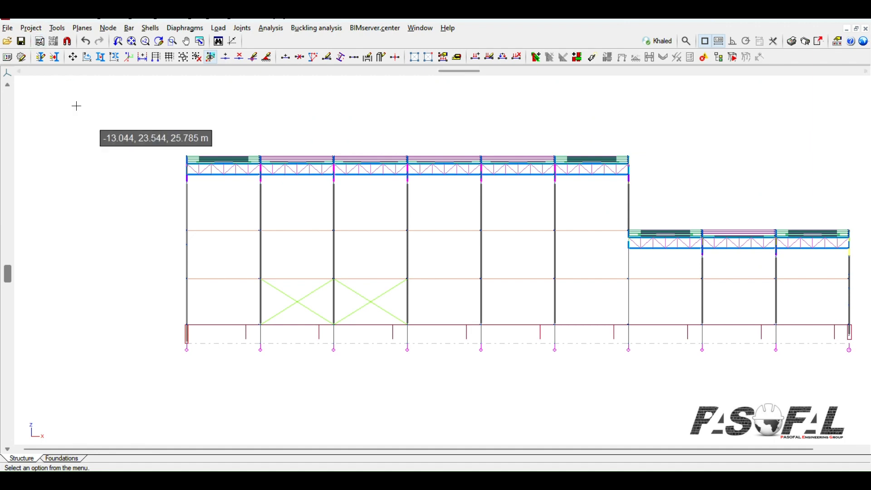
pyautogui.scroll(-1, 379, 308)
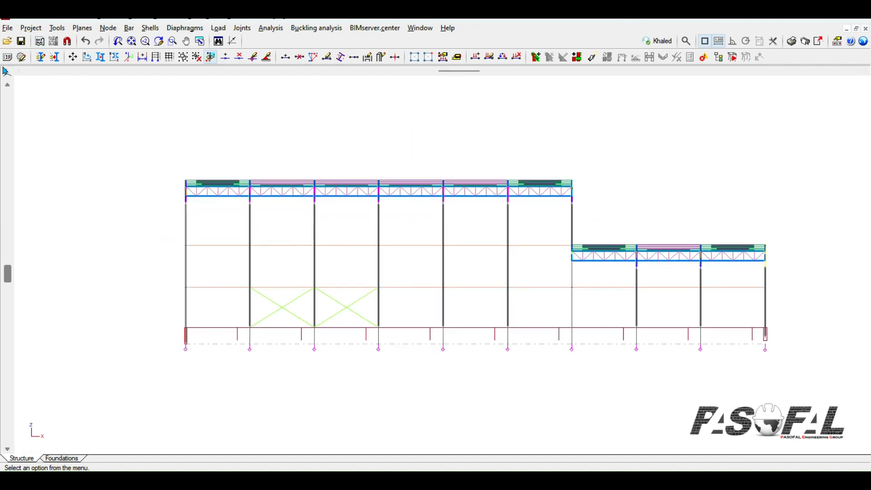
# Step: Switch to the 3D isometric view and examine the bracing bays within the whole hall
pyautogui.click(10, 76)
pyautogui.click(47, 120)
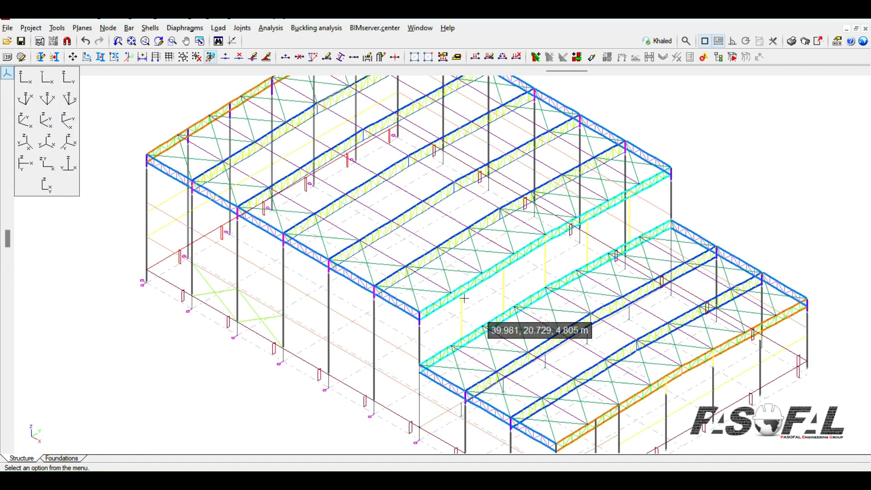
pyautogui.scroll(1, 469, 274)
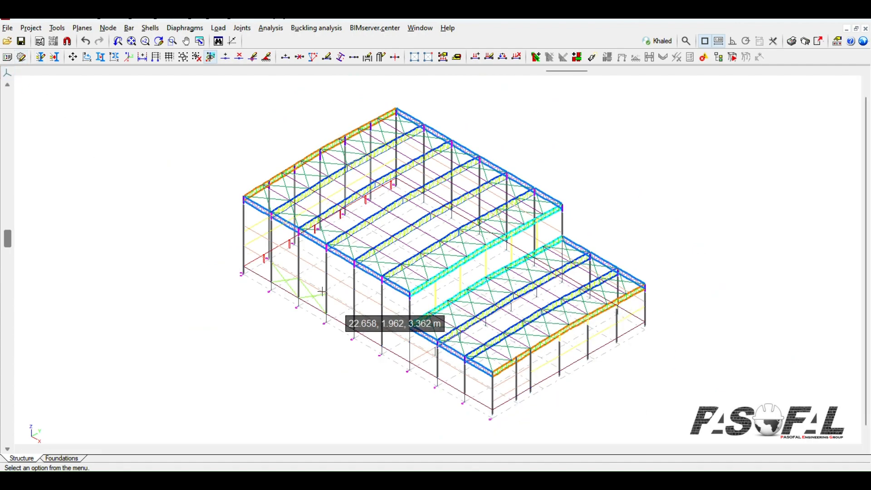
pyautogui.scroll(5, 321, 292)
pyautogui.scroll(-2, 397, 325)
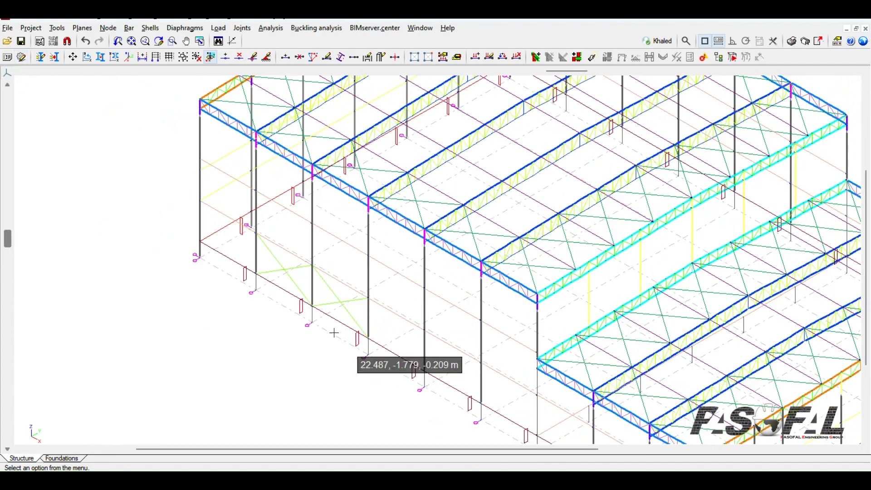
pyautogui.scroll(-2, 334, 329)
pyautogui.scroll(-1, 317, 323)
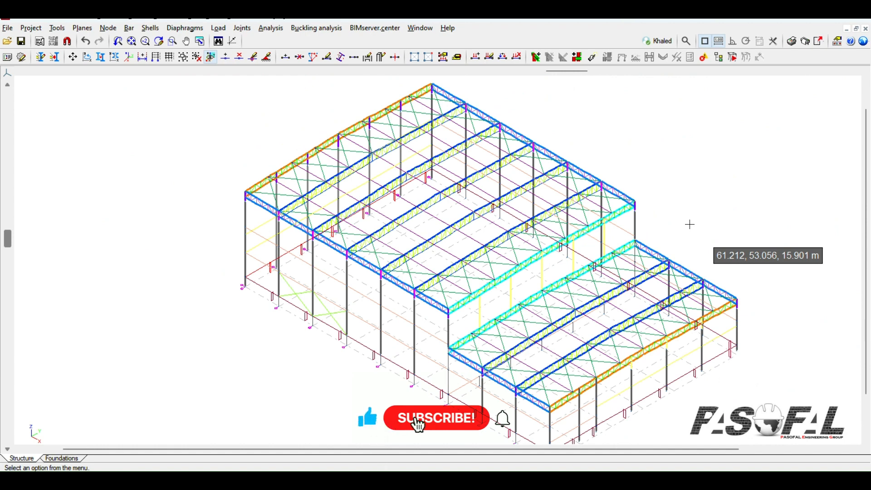
pyautogui.scroll(-1, 689, 224)
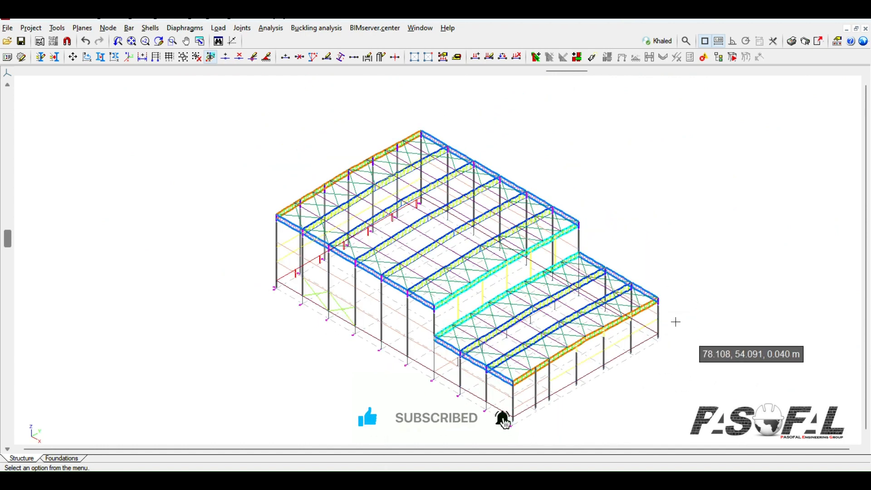